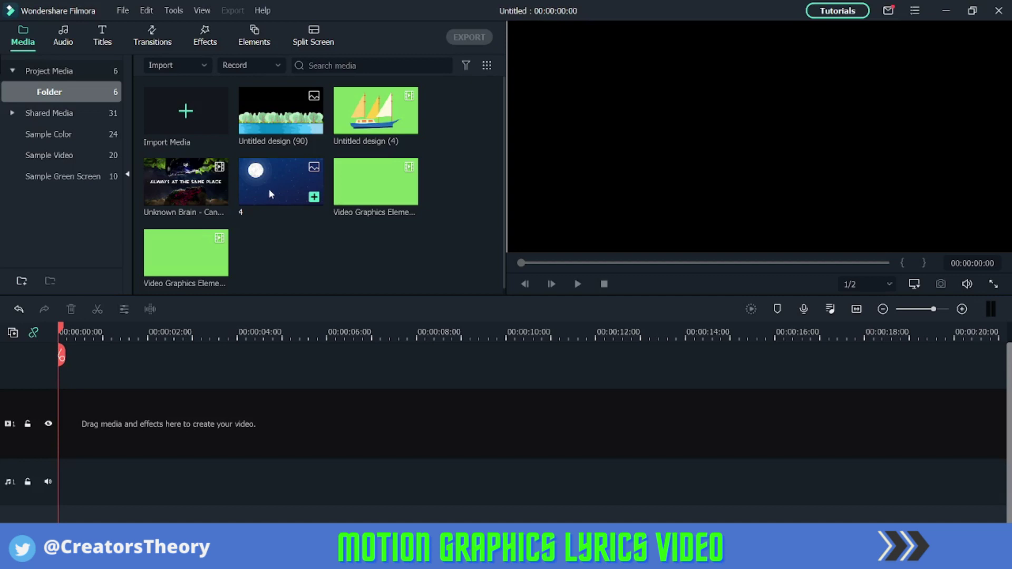
Add the moonlit night-sky image 4 to the start of the timeline as the background clip.
left_click(314, 196)
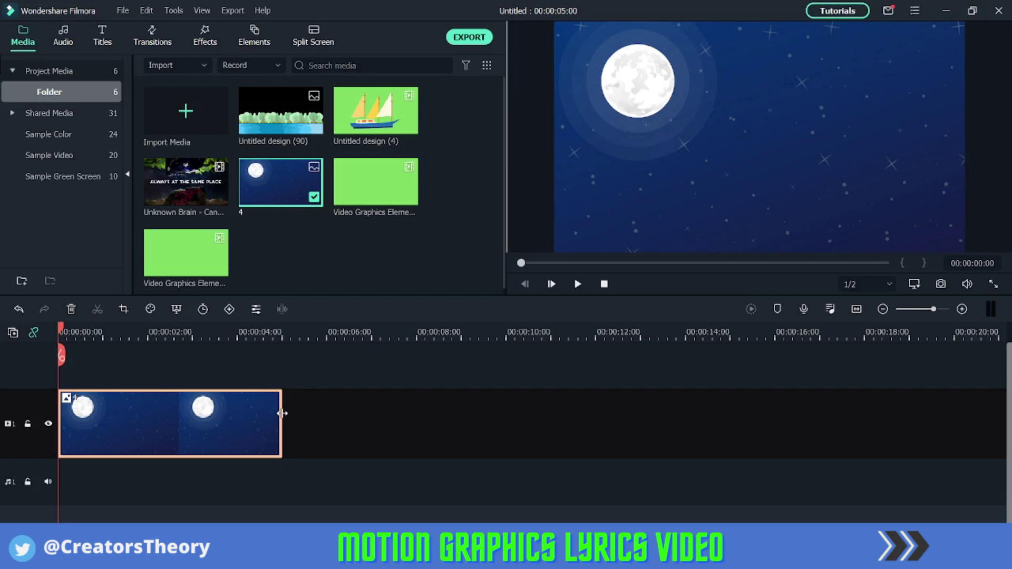
Stretch the night-sky clip to about 20 seconds and drag Untitled design (90) onto track 2.
left_click_drag(283, 407, 257, 407)
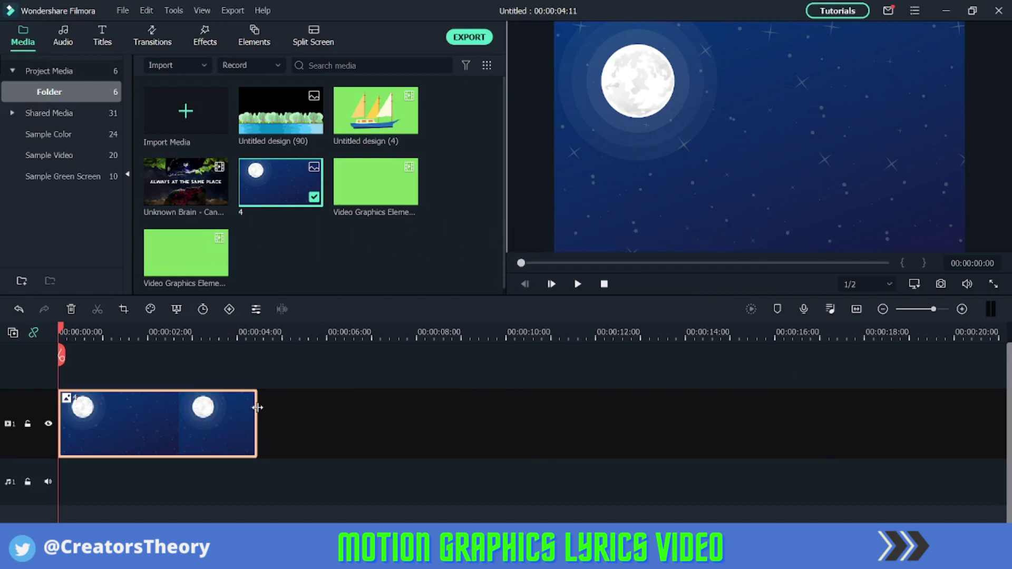
left_click_drag(257, 407, 891, 453)
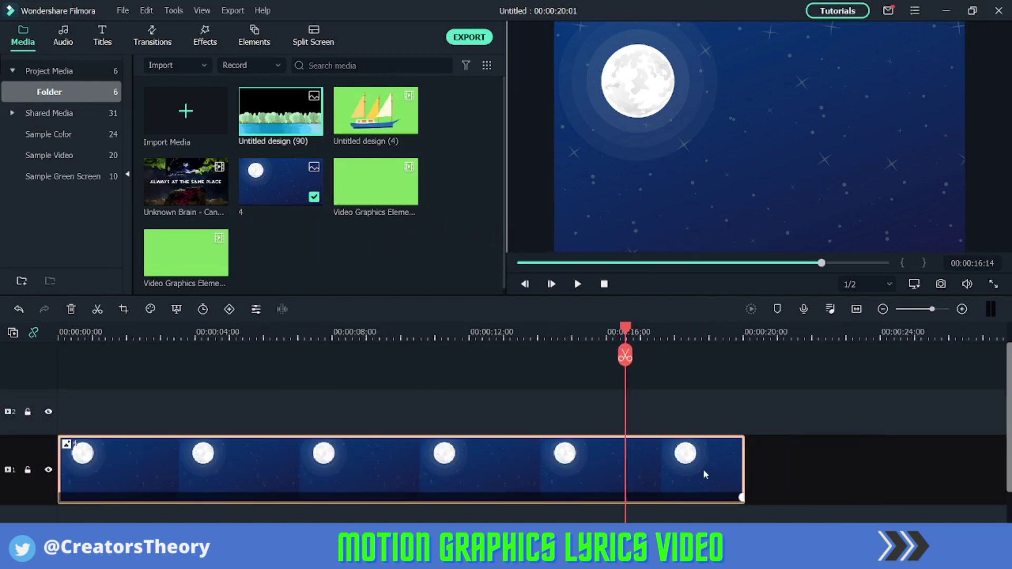
left_click_drag(480, 327, 448, 328)
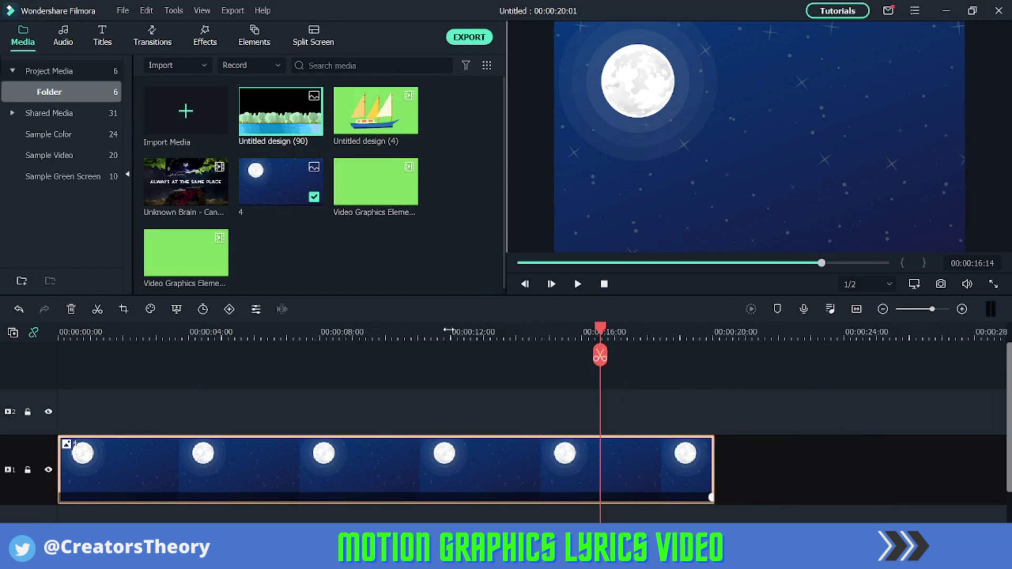
left_click_drag(270, 122, 60, 403)
Drop the trees clip at the start of track 2, extend it to 00:00:20:01, and shift it left.
left_click(63, 331)
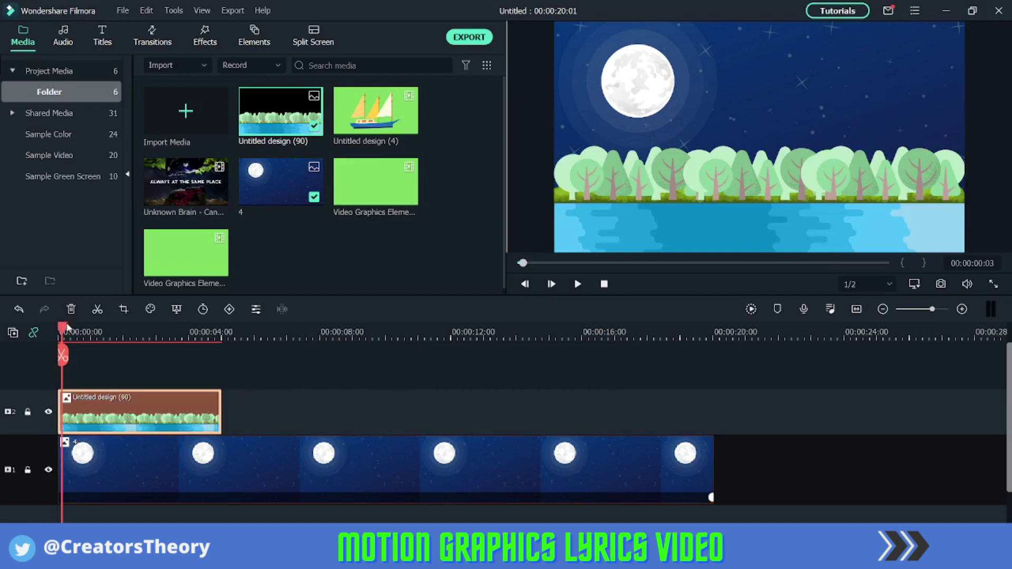
mouse_move(66, 328)
left_mouse_down()
mouse_move(83, 331)
mouse_move(52, 330)
left_mouse_up()
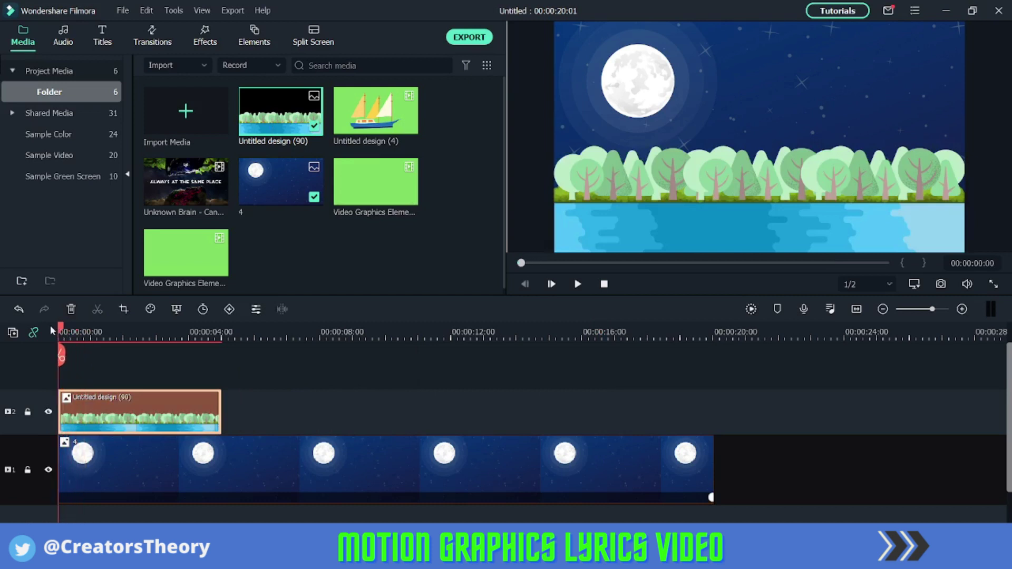
left_click_drag(221, 398, 714, 411)
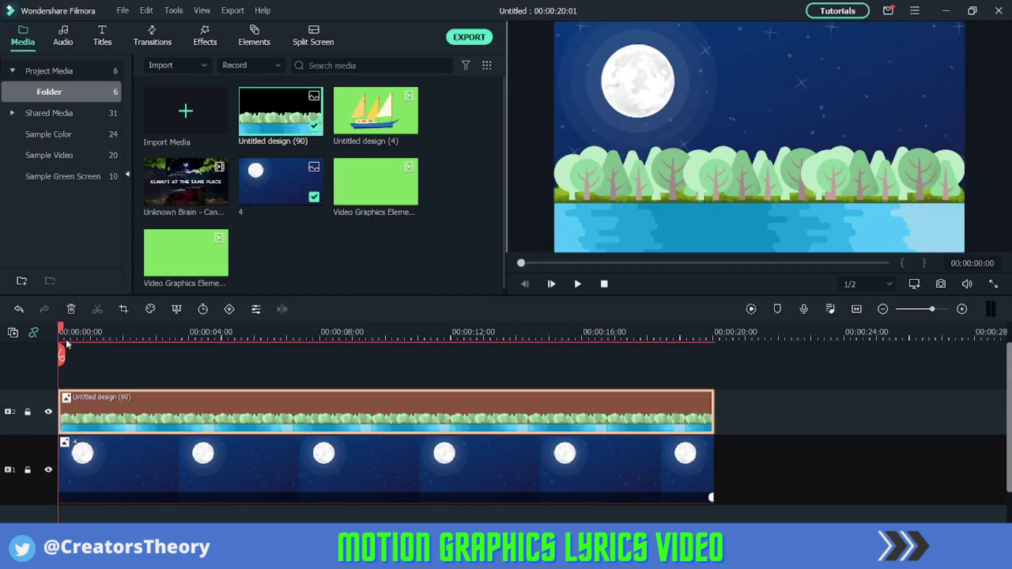
left_click_drag(61, 339, 332, 332)
left_click_drag(268, 354, 713, 366)
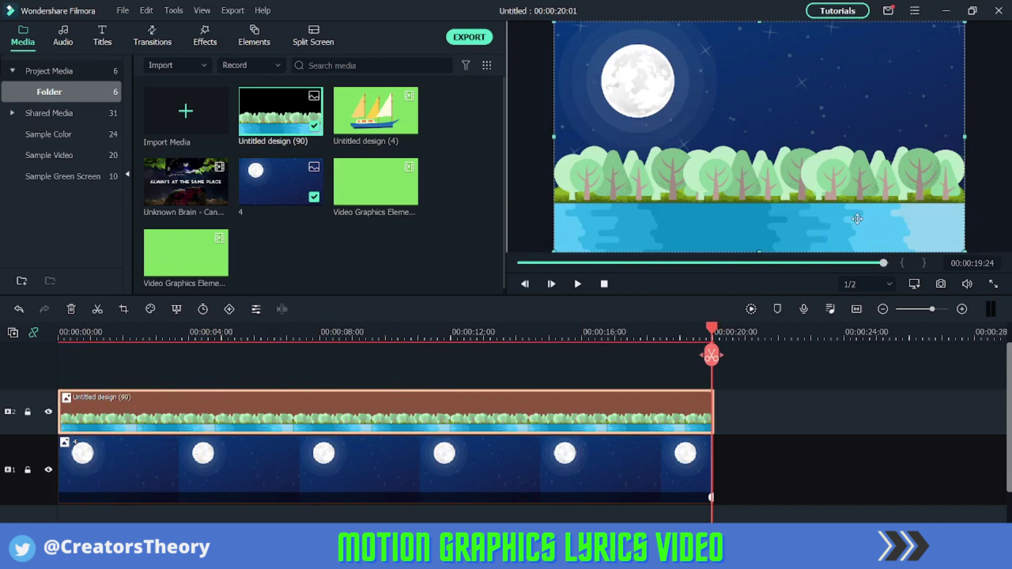
left_click_drag(855, 219, 481, 212)
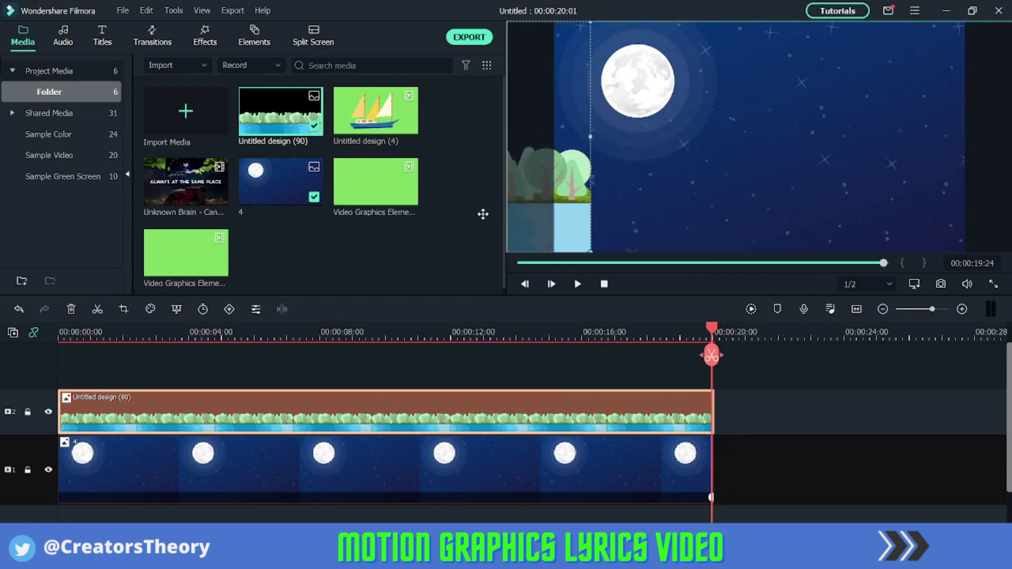
left_click_drag(578, 212, 903, 211)
Keyframe the trees overlay's position: filling the frame at 0 s, pushed off-frame left at the end.
double_click(682, 411)
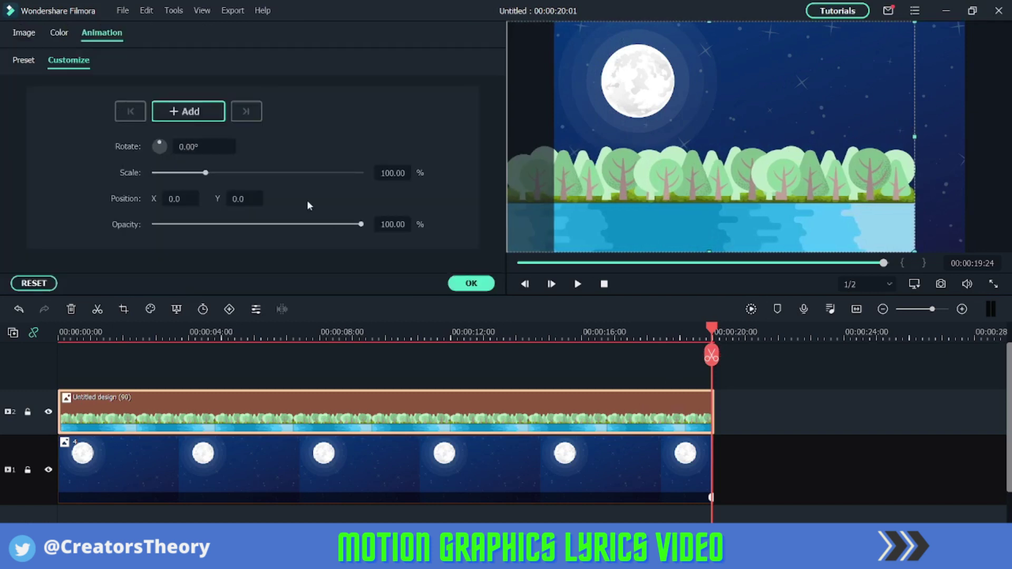
left_click(205, 114)
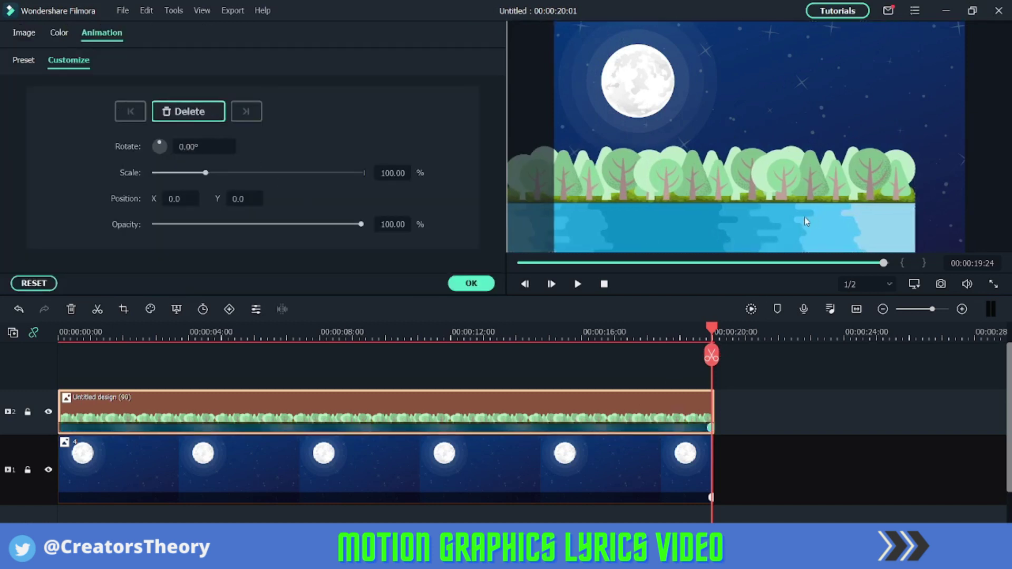
left_click_drag(804, 216, 529, 220)
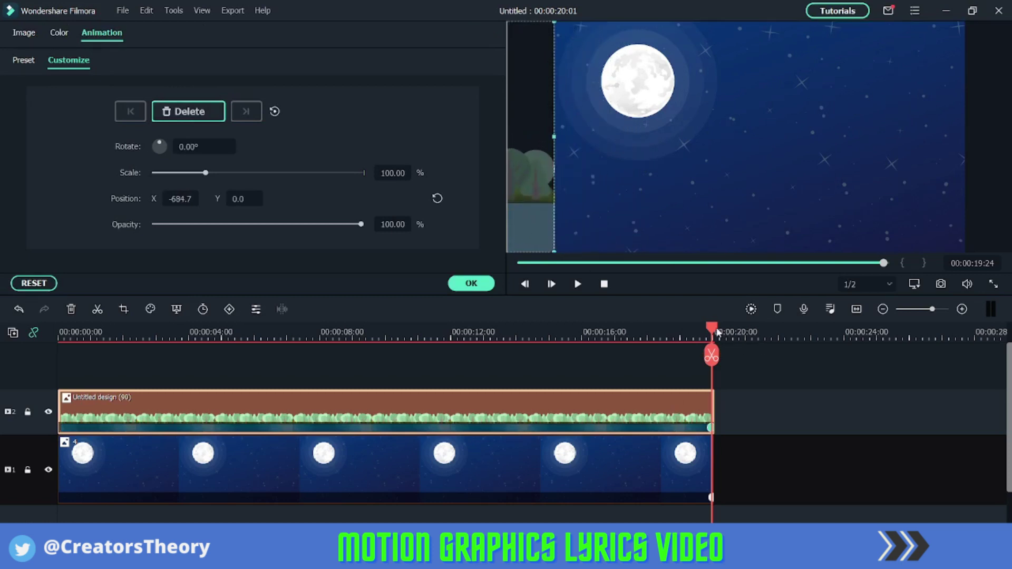
left_click_drag(717, 331, 60, 341)
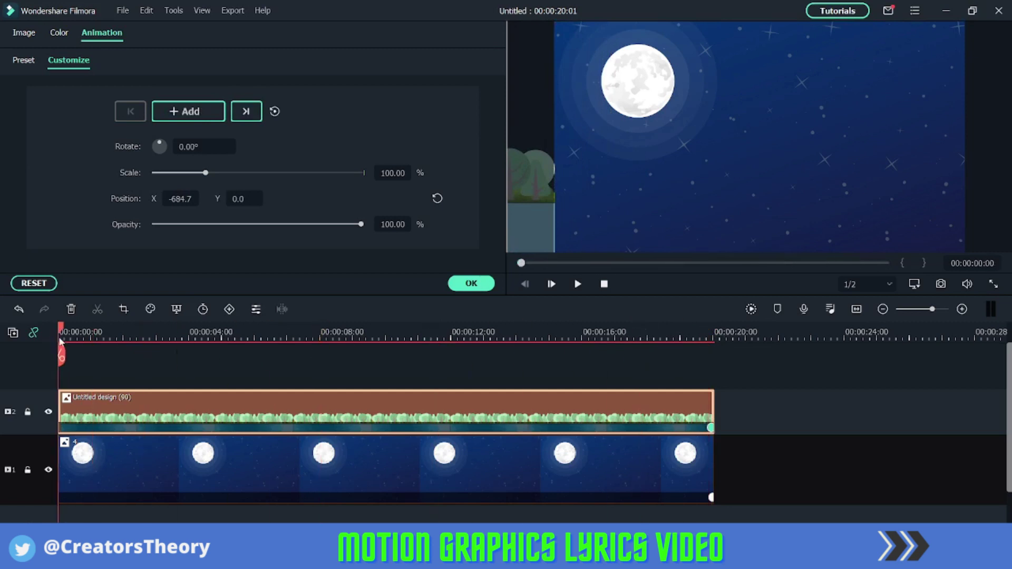
left_click_drag(539, 199, 811, 208)
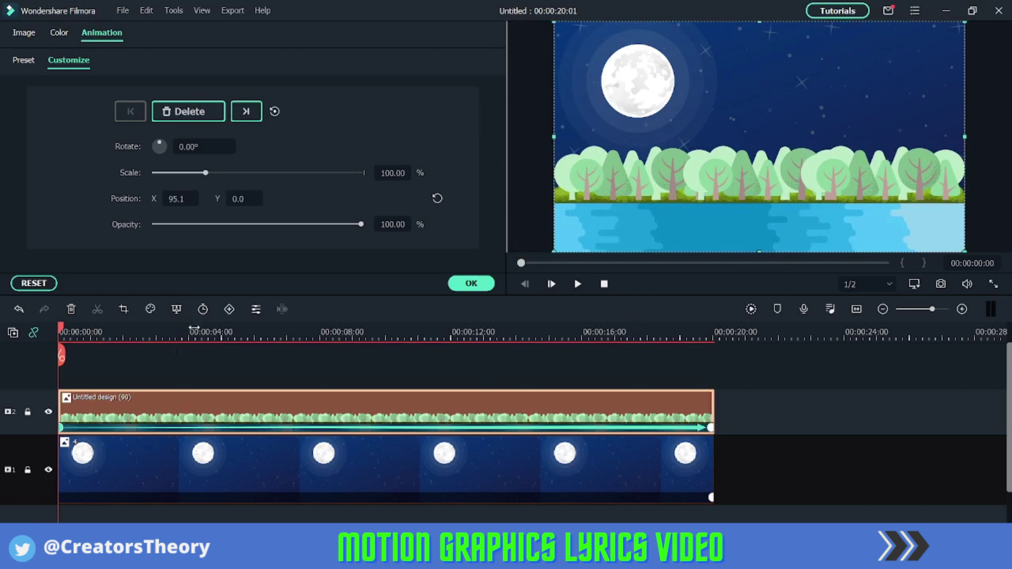
left_click_drag(61, 332, 38, 331)
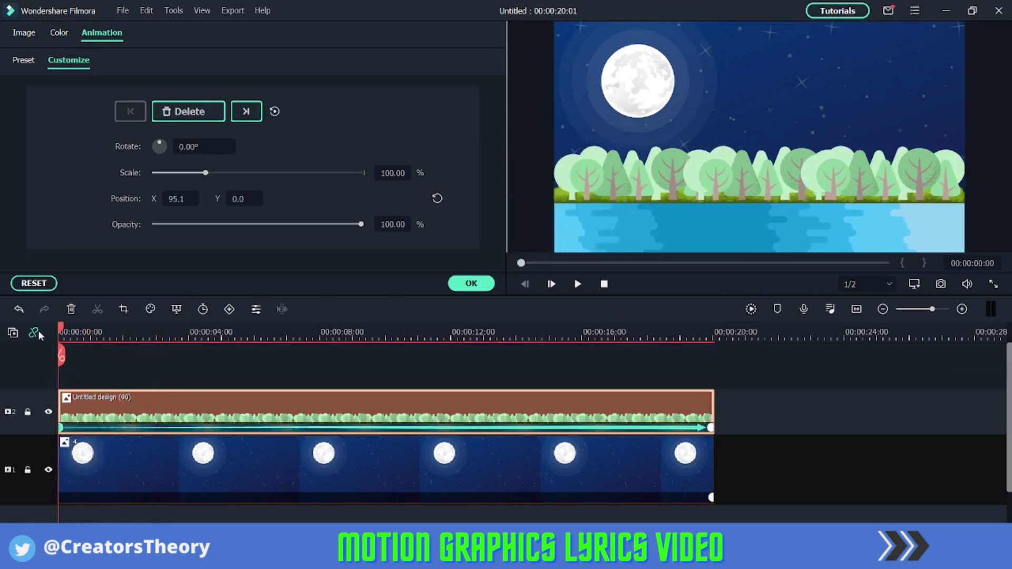
left_click(471, 285)
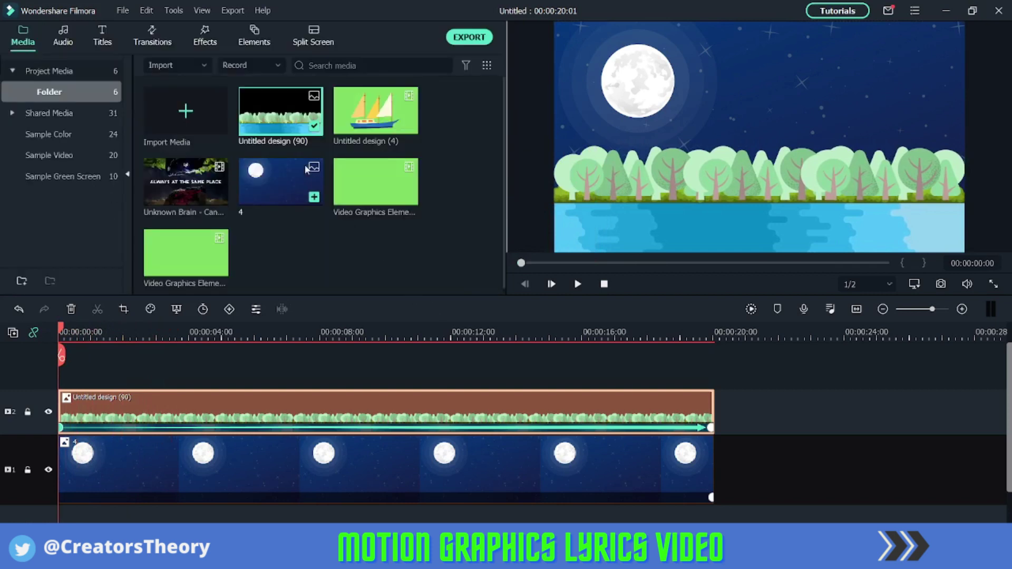
Place a second Untitled design (90) copy on track 3, extended to 00:00:20:01, and open its animation settings.
left_click_drag(275, 166, 66, 363)
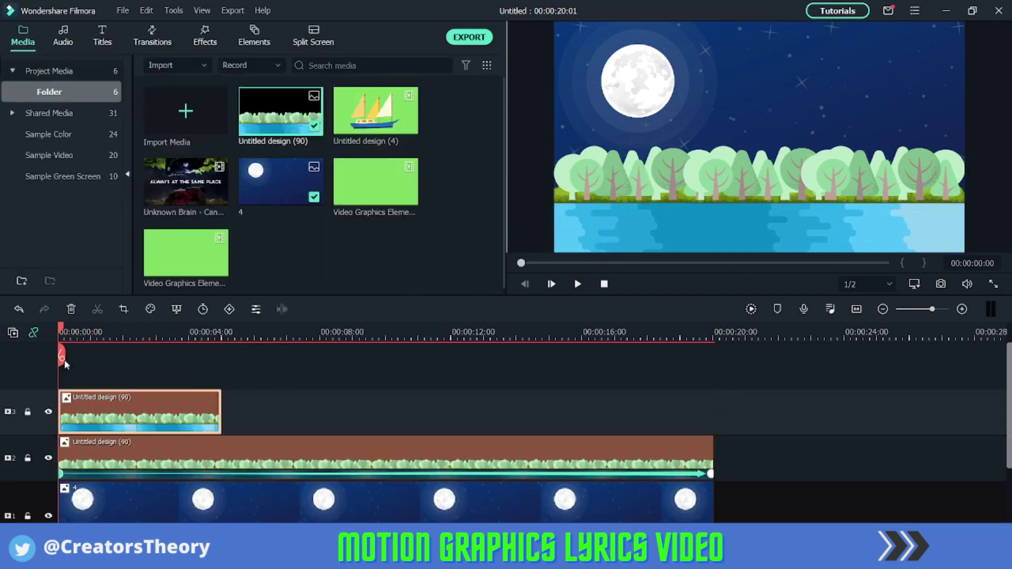
left_click_drag(221, 398, 715, 435)
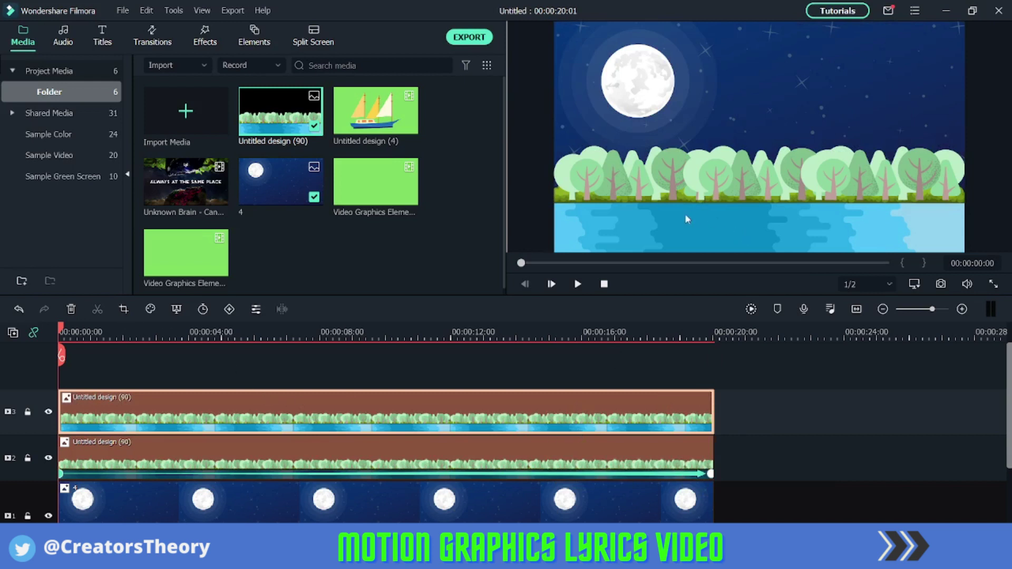
double_click(484, 403)
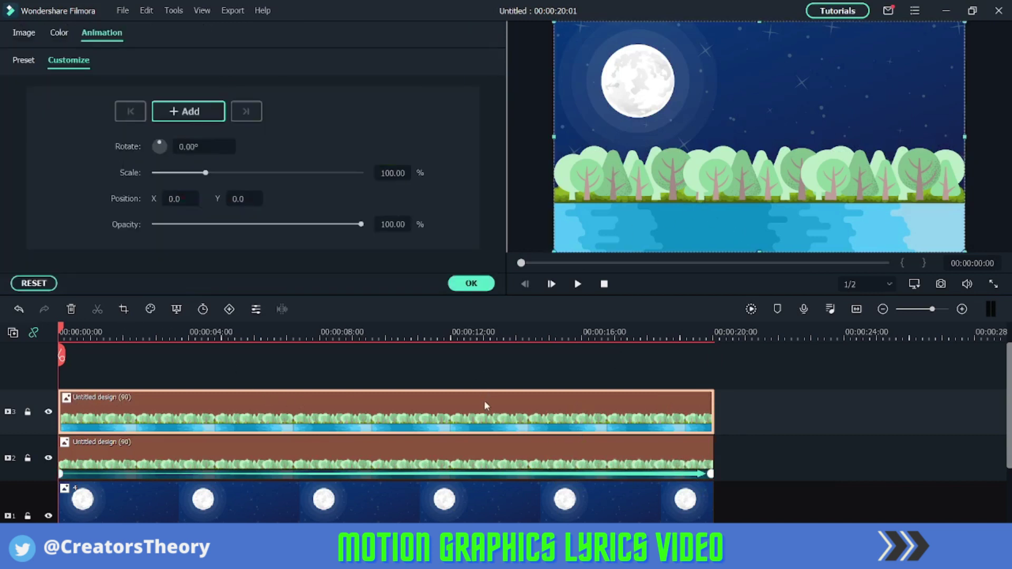
Keyframe the track-3 trees copy to start shifted right and end moved left to fill the frame.
left_click(187, 120)
left_click_drag(717, 219, 988, 213)
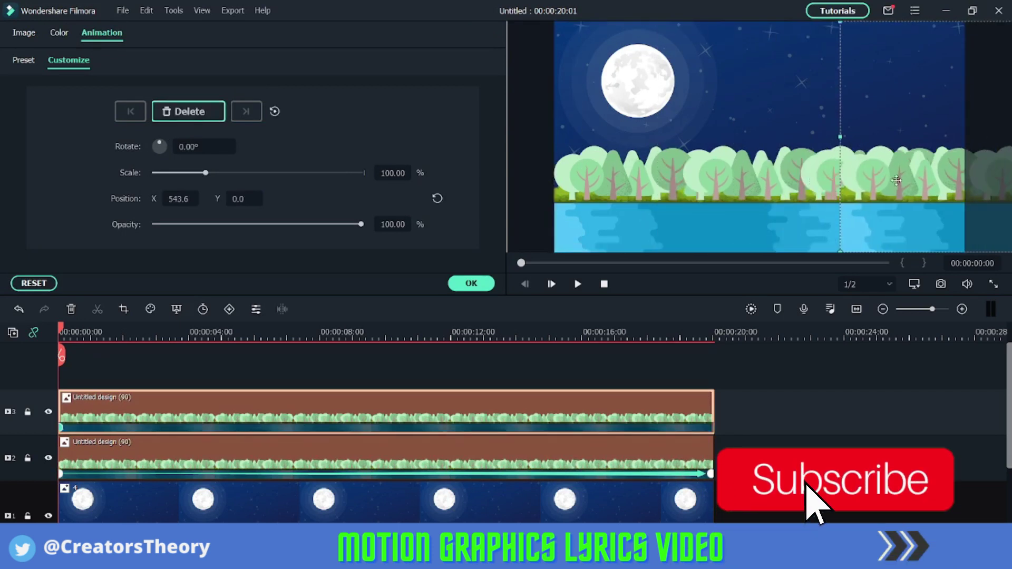
left_click(49, 458)
left_click_drag(907, 216, 998, 215)
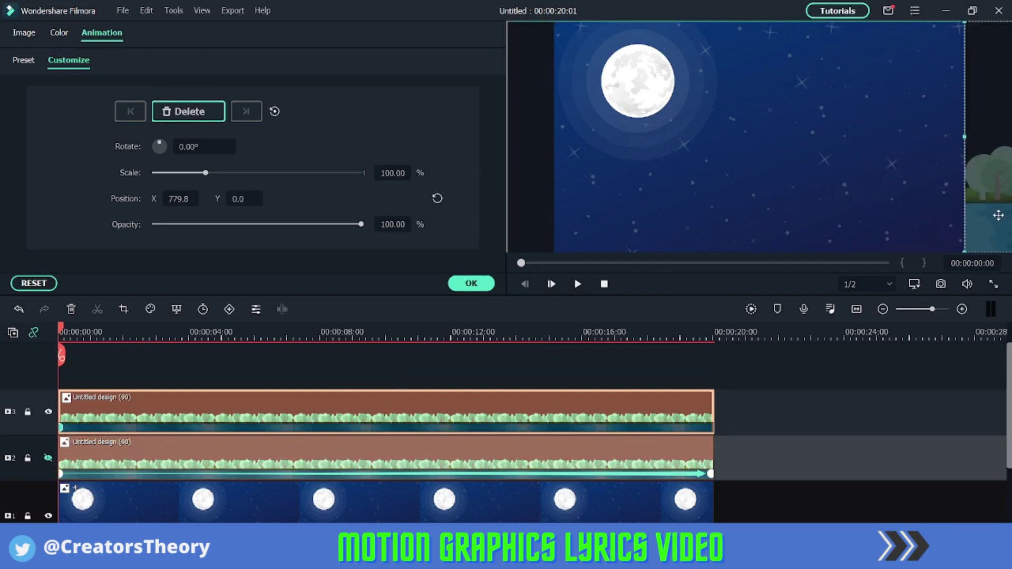
left_click_drag(62, 337, 713, 392)
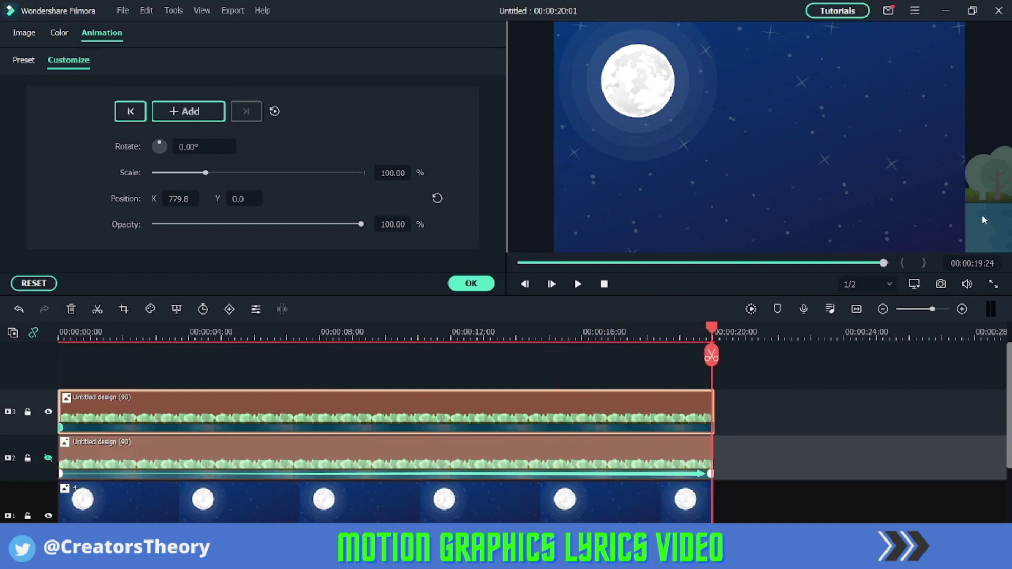
left_click_drag(983, 220, 585, 220)
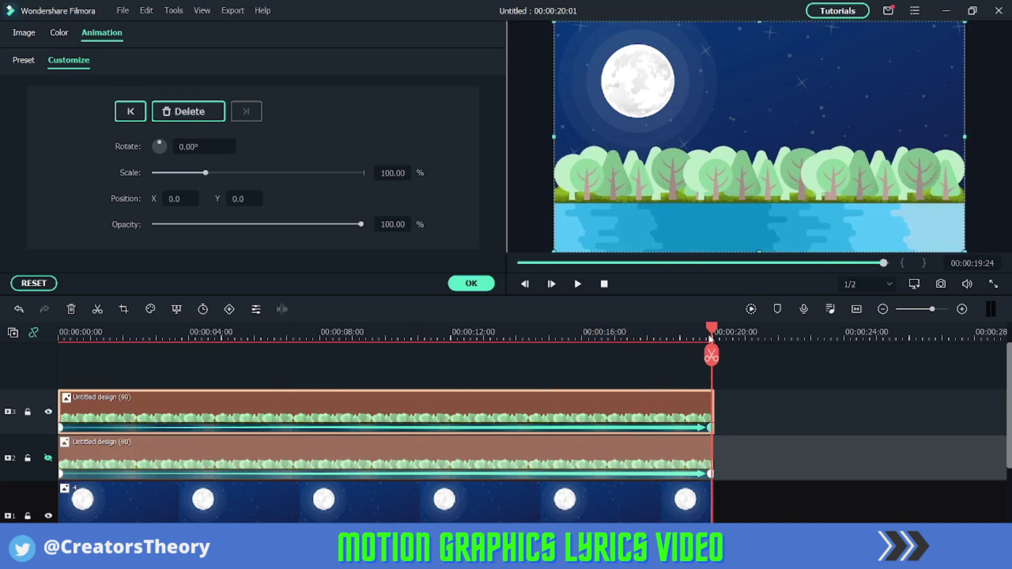
Unhide the track-2 trees layer and jump to the lower tree clip's first keyframe.
left_click_drag(710, 338, 377, 371)
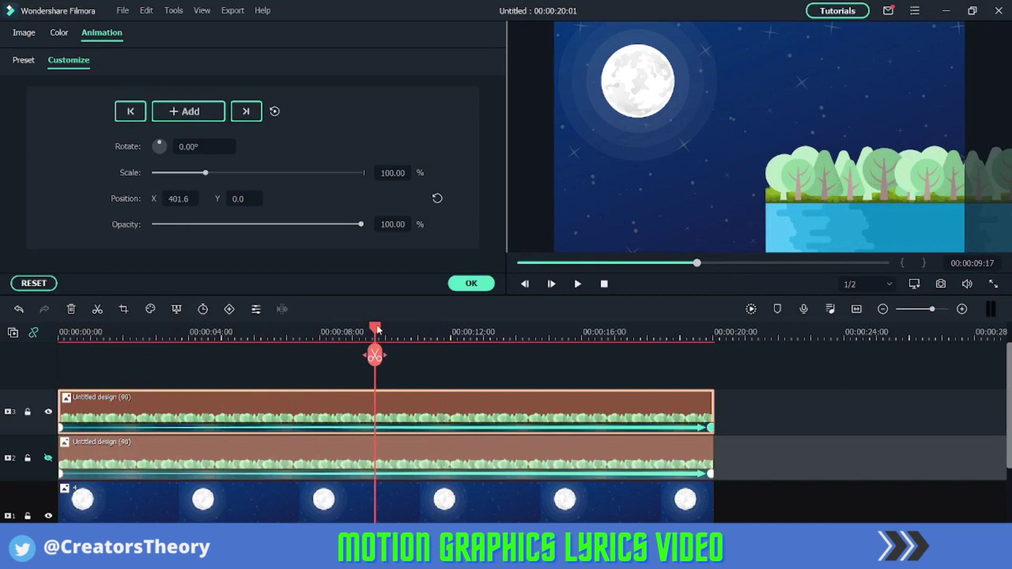
left_click(48, 459)
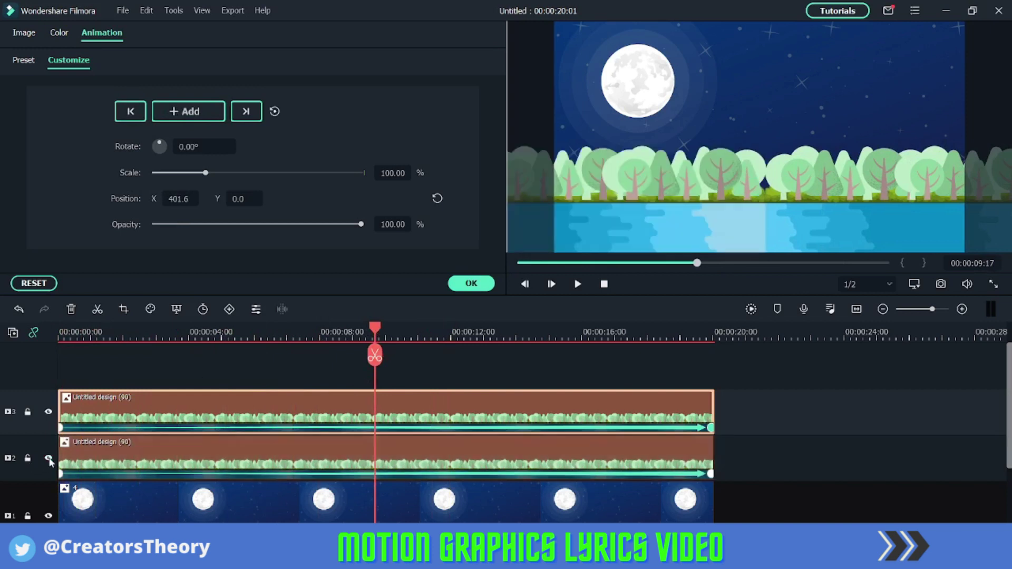
left_click_drag(374, 331, 156, 370)
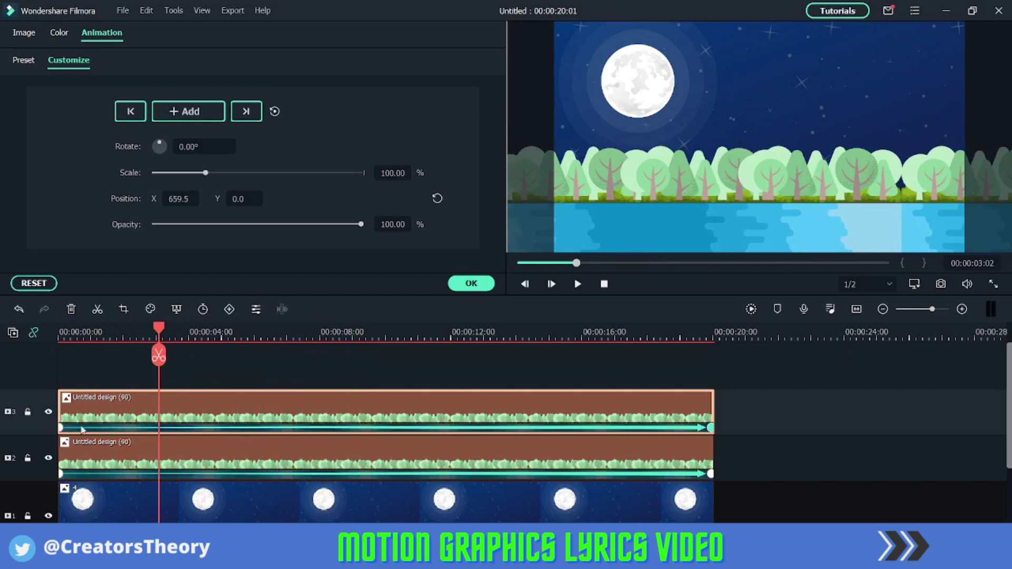
left_click_drag(61, 427, 61, 427)
left_click(61, 473)
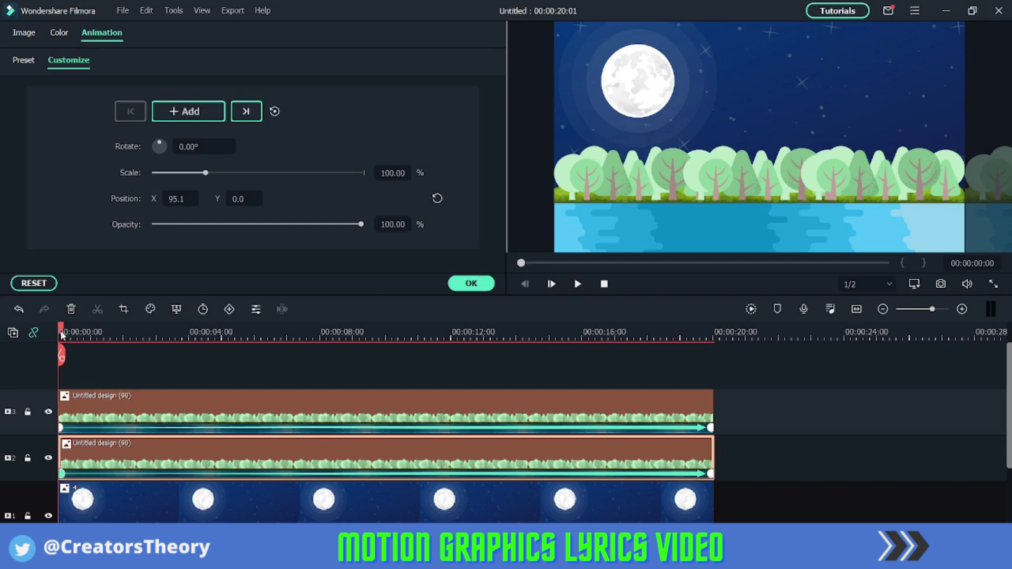
Scrub and play back the tree-slide animation, then confirm it with OK.
left_click_drag(65, 332, 55, 432)
left_click(577, 284)
key("space")
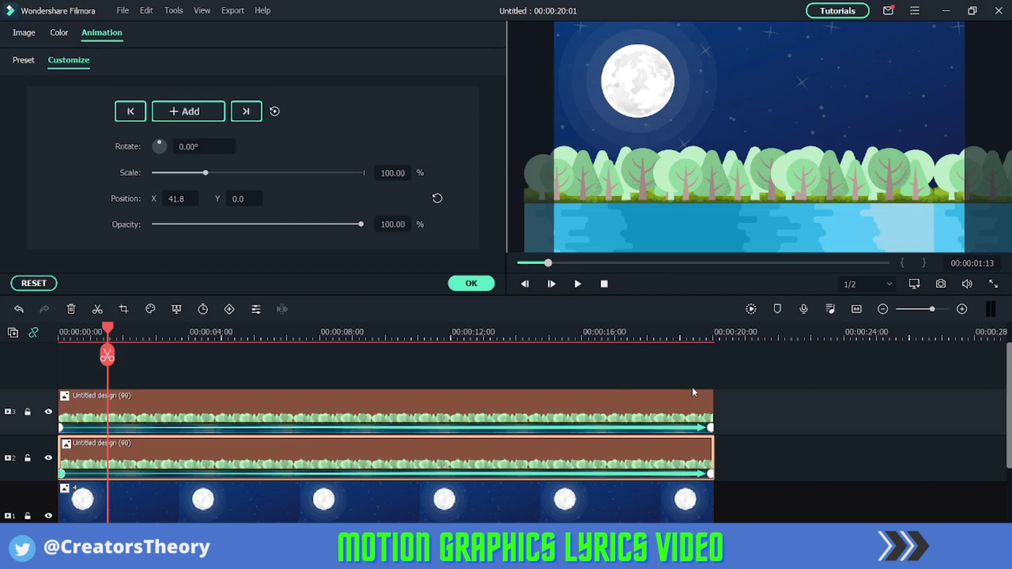
left_click(469, 279)
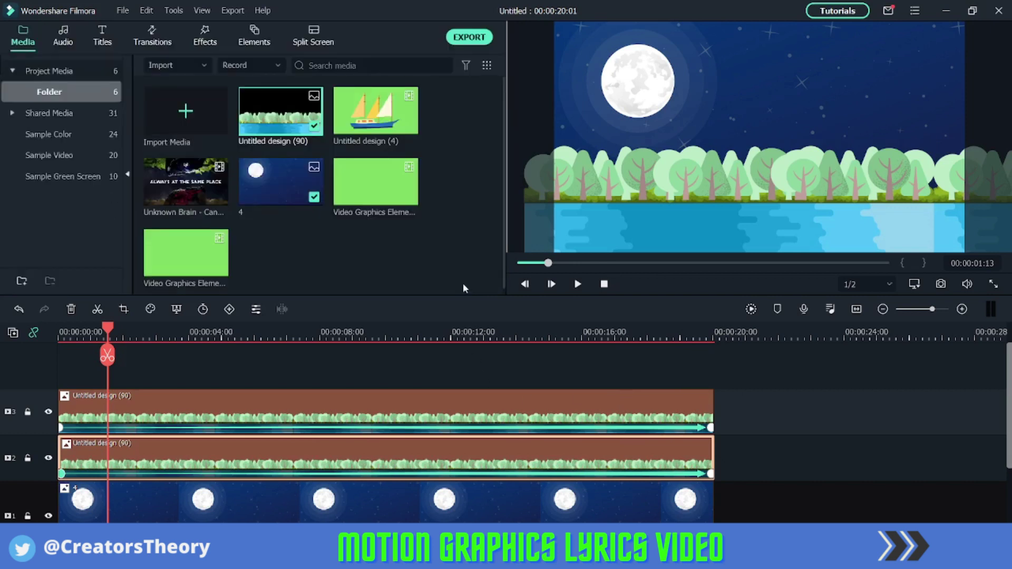
Add the Untitled design (4) boat on a new track, keeping 1920x1080 25fps, and shrink it onto the water.
left_click_drag(349, 110, 62, 384)
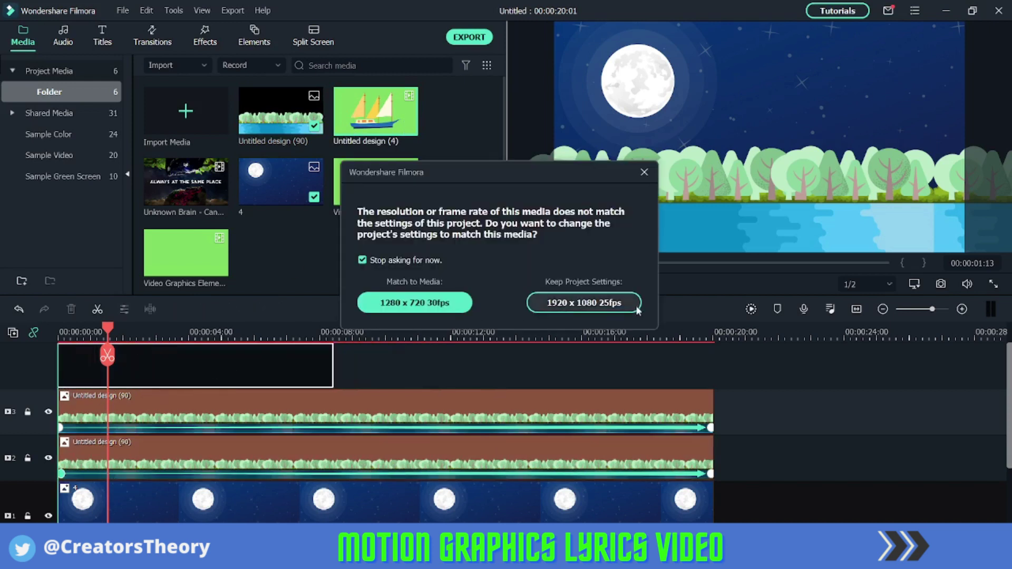
left_click(610, 302)
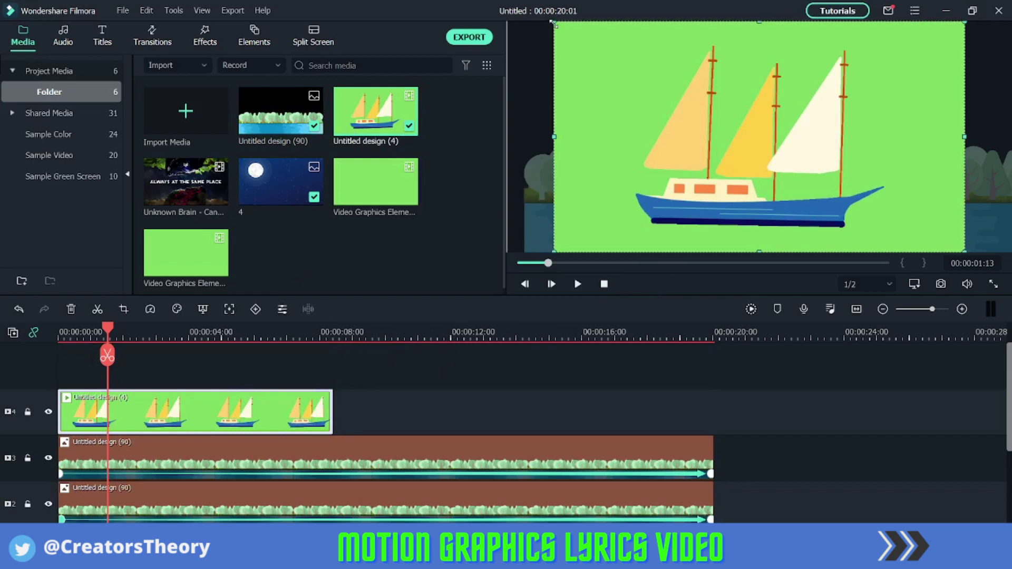
left_click_drag(553, 23, 671, 161)
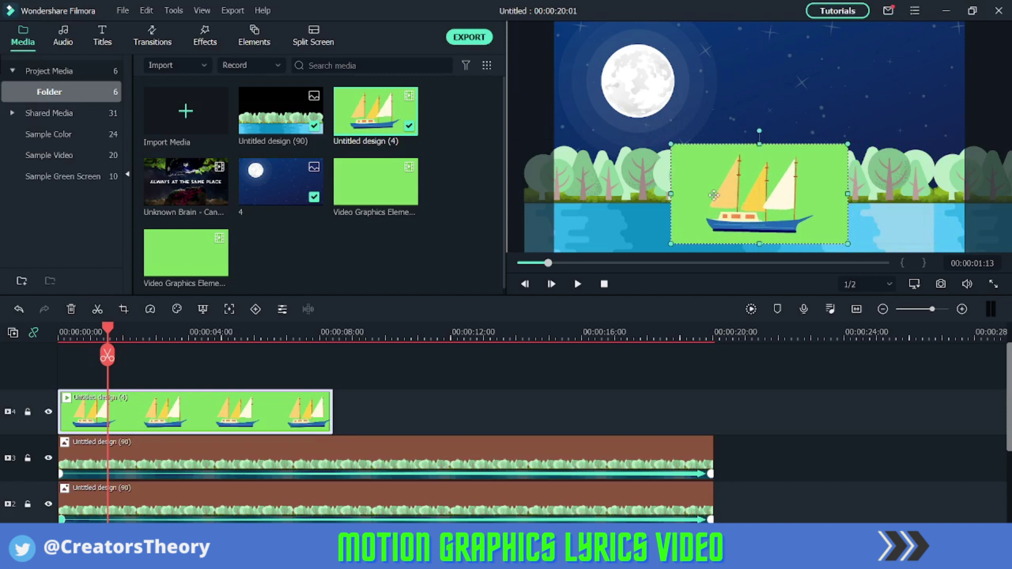
Enable Chroma Key on the boat clip and sample its green background to remove it.
double_click(227, 418)
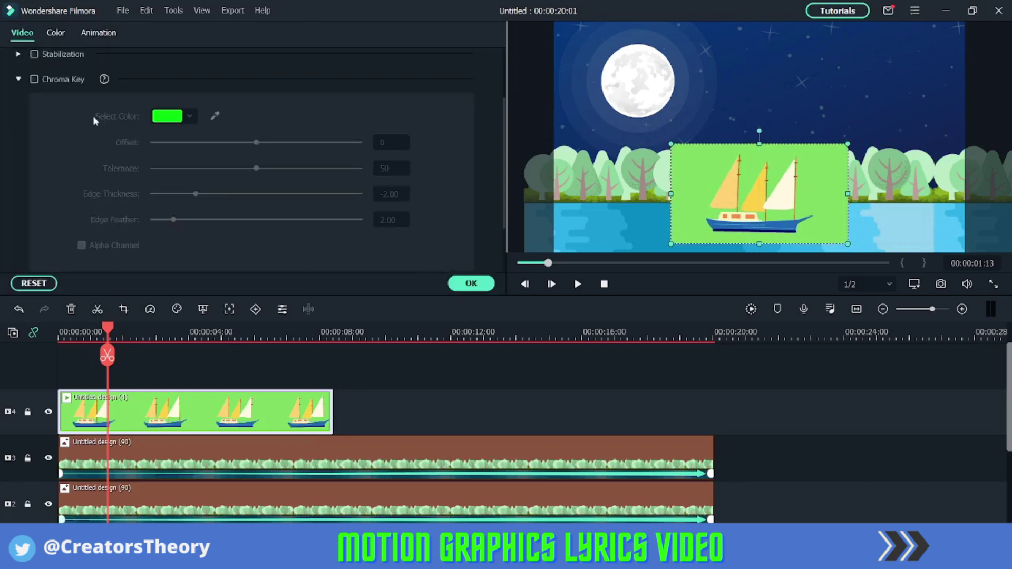
left_click(58, 80)
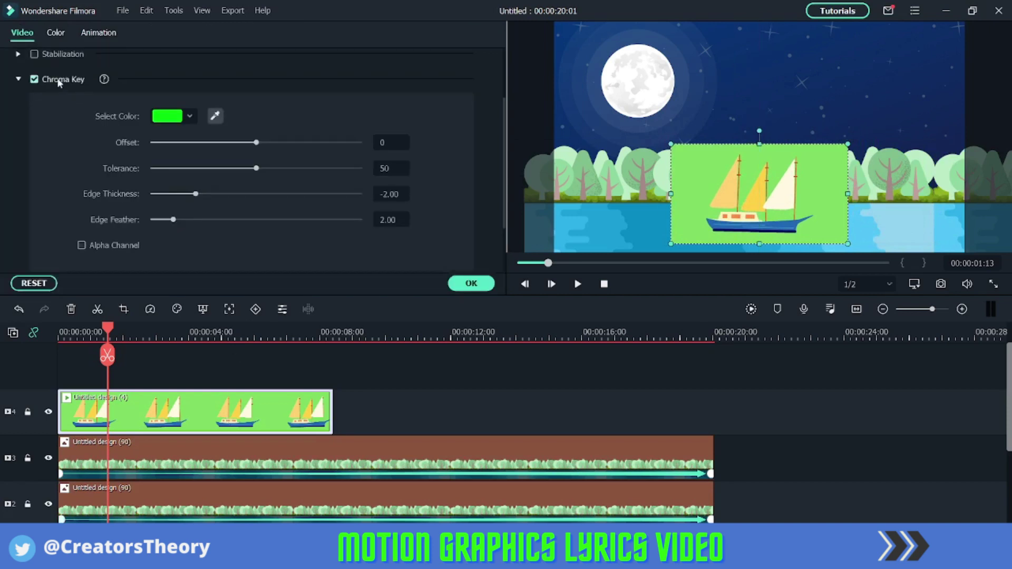
left_click(215, 116)
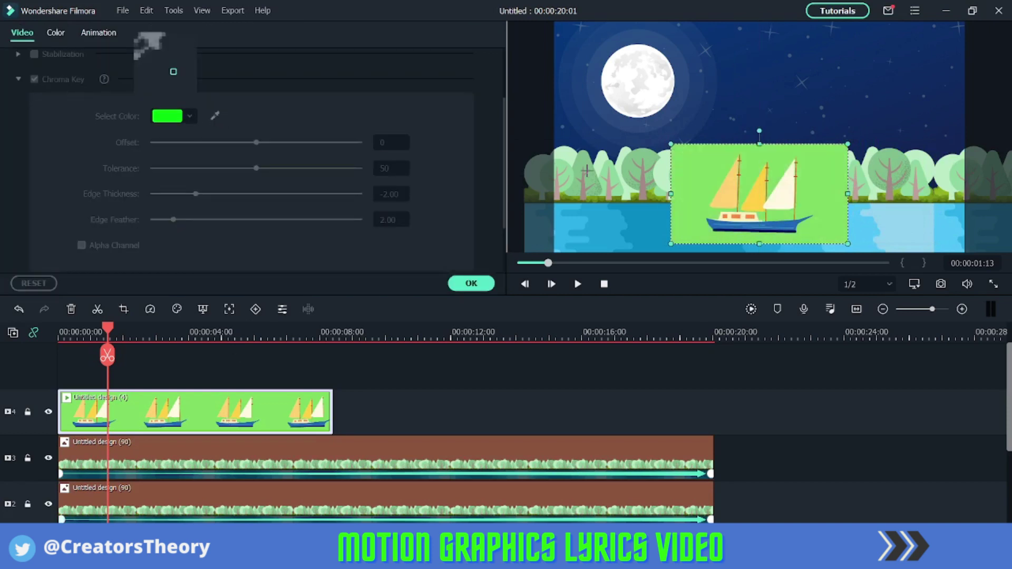
left_click(688, 184)
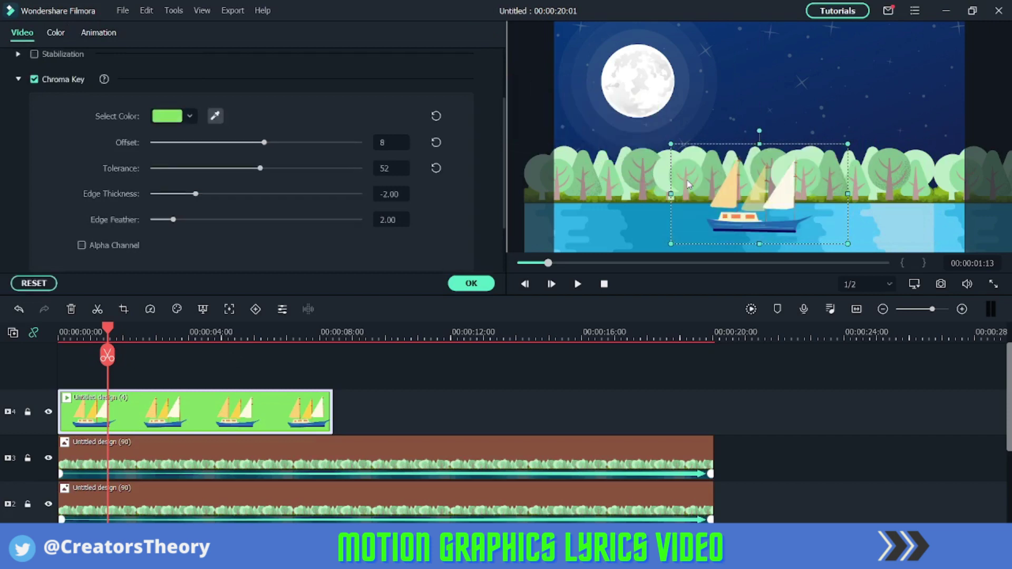
left_click(461, 284)
left_click_drag(115, 324, 194, 337)
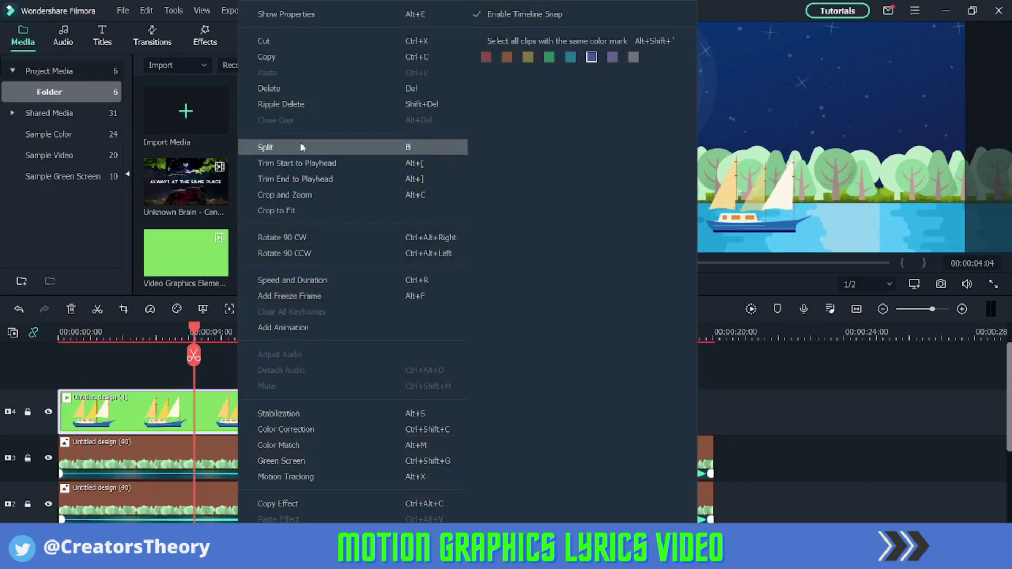
Copy the boat clip, paste a second copy, and butt it against the lengthened first clip.
left_click(280, 56)
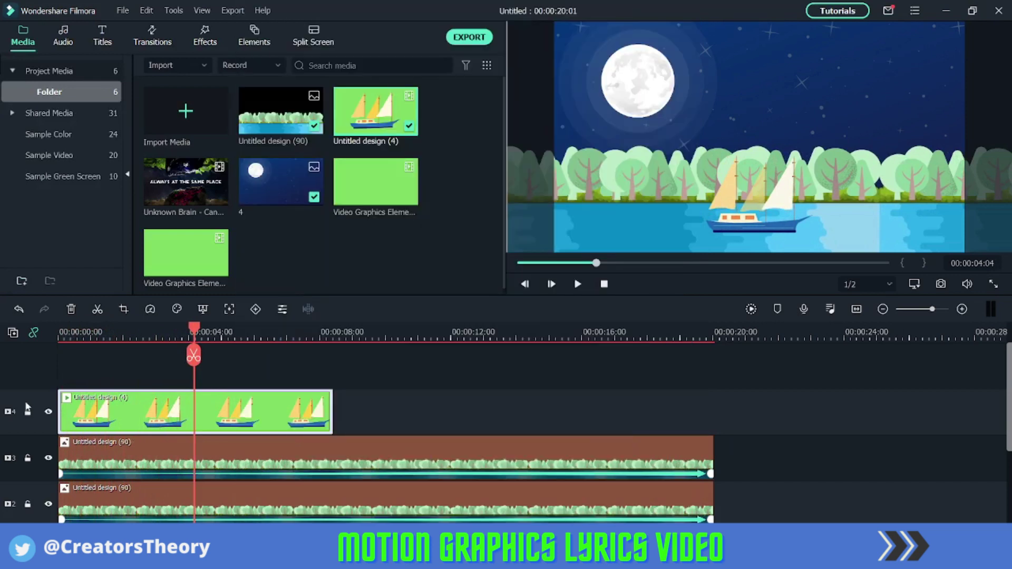
left_click(25, 405)
right_click(409, 410)
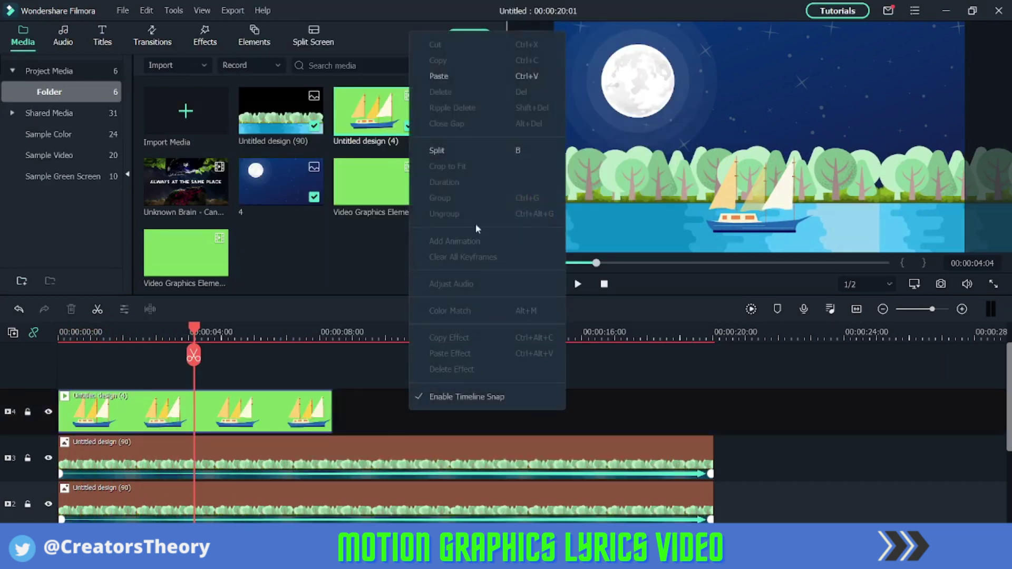
left_click(455, 76)
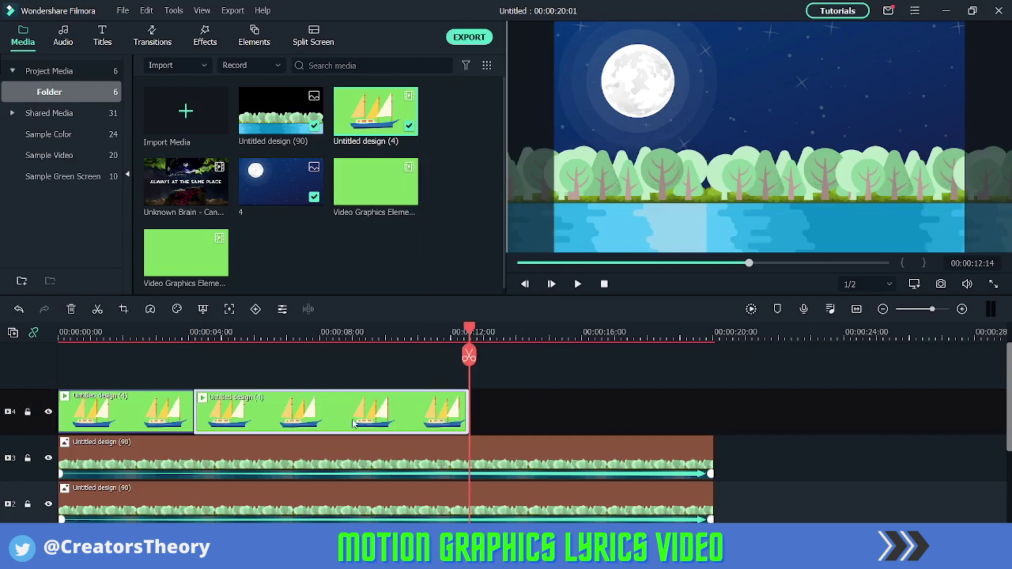
left_click_drag(352, 422, 556, 419)
left_click(190, 407)
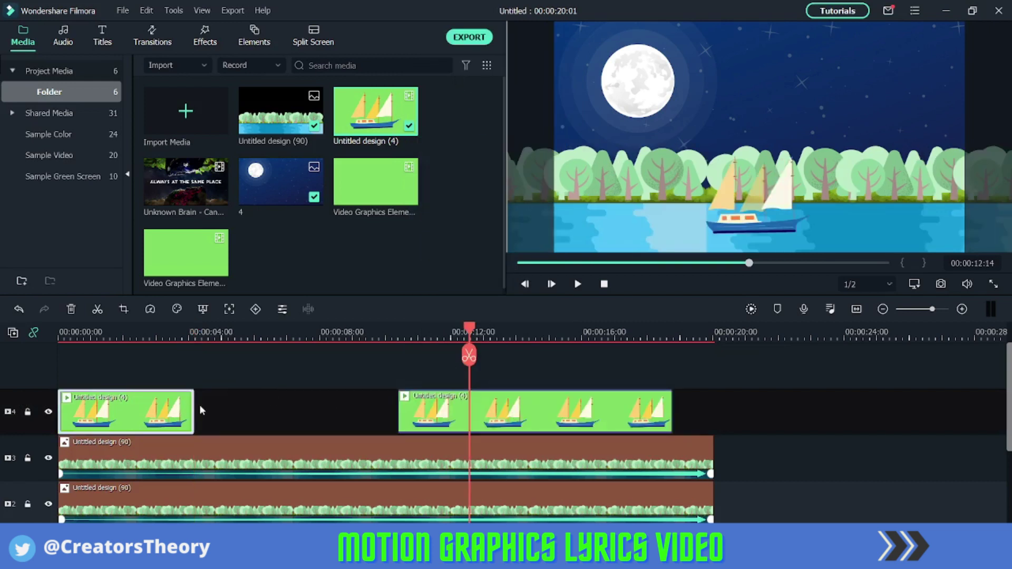
left_click_drag(193, 405, 332, 408)
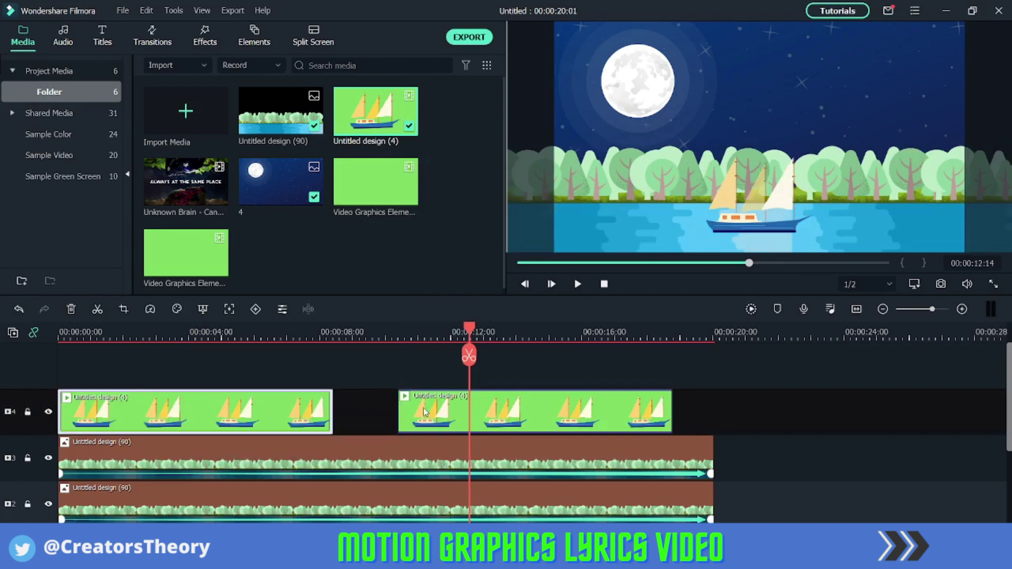
left_click_drag(425, 412, 358, 403)
Paste a third boat clip, close the gap, and trim it to end at 00:00:20:01.
left_click(639, 400)
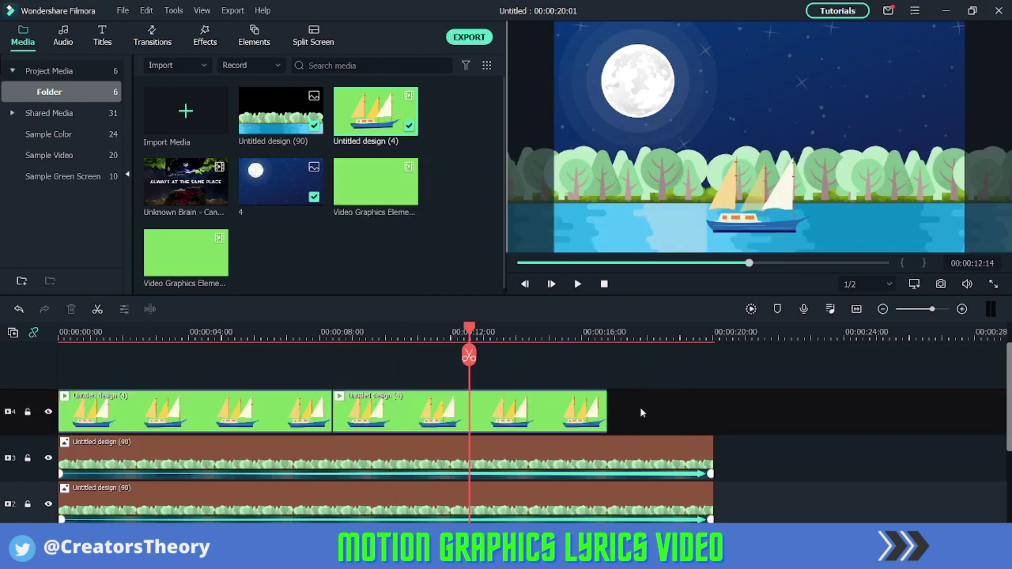
right_click(641, 409)
left_click(679, 72)
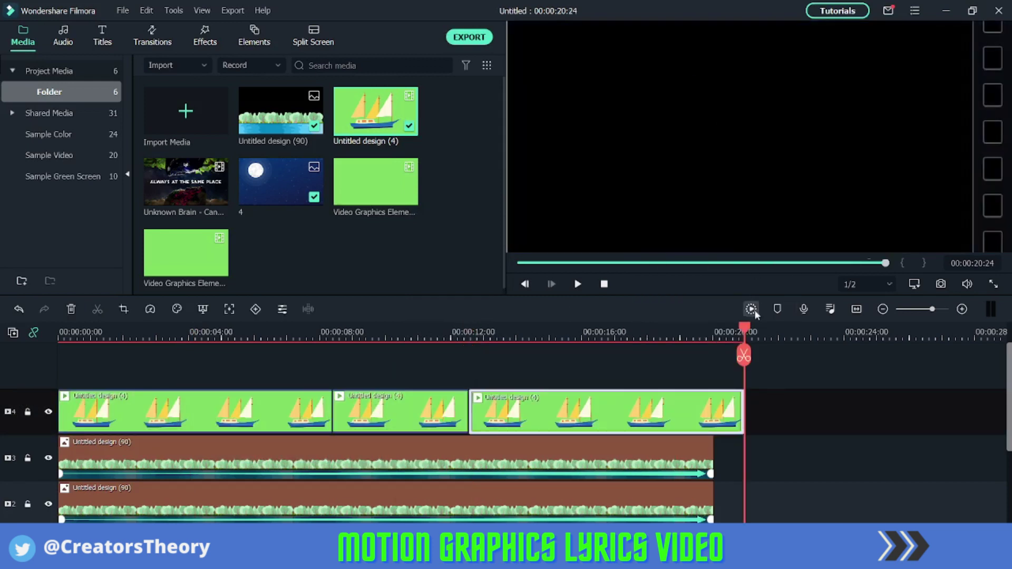
left_click_drag(593, 422, 702, 416)
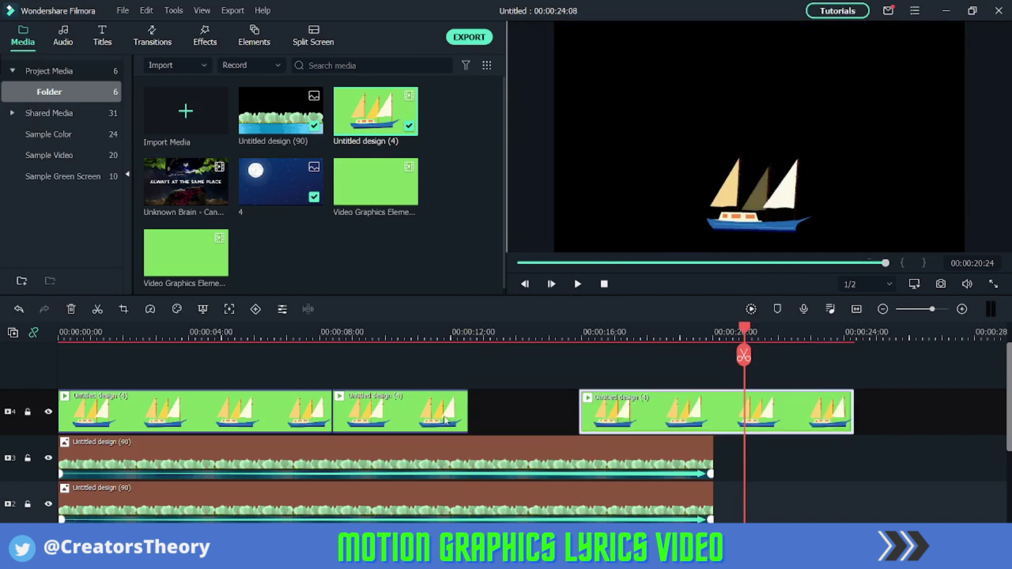
left_click(464, 419)
left_click_drag(475, 421, 579, 419)
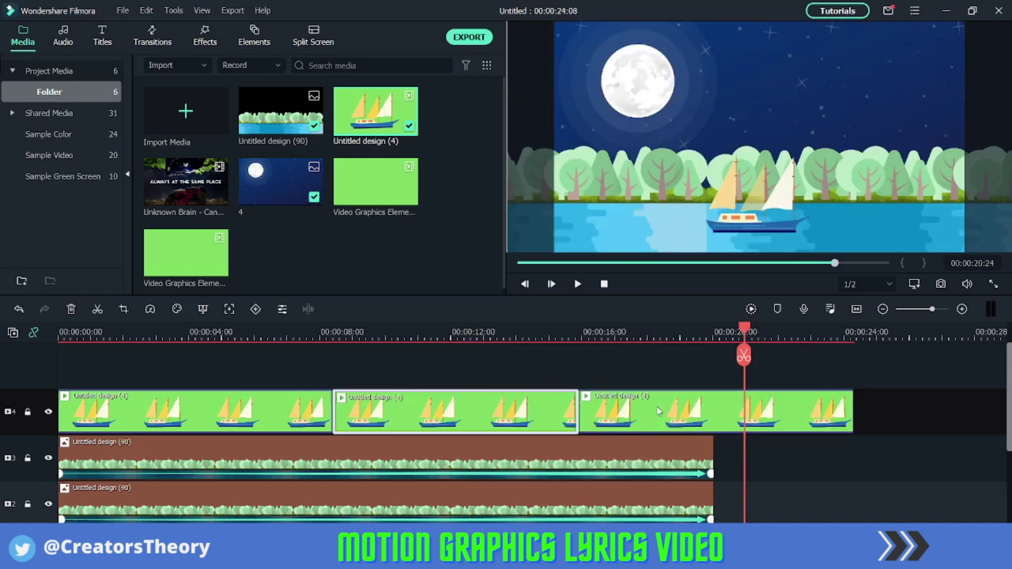
left_click(834, 414)
left_click_drag(854, 405, 712, 412)
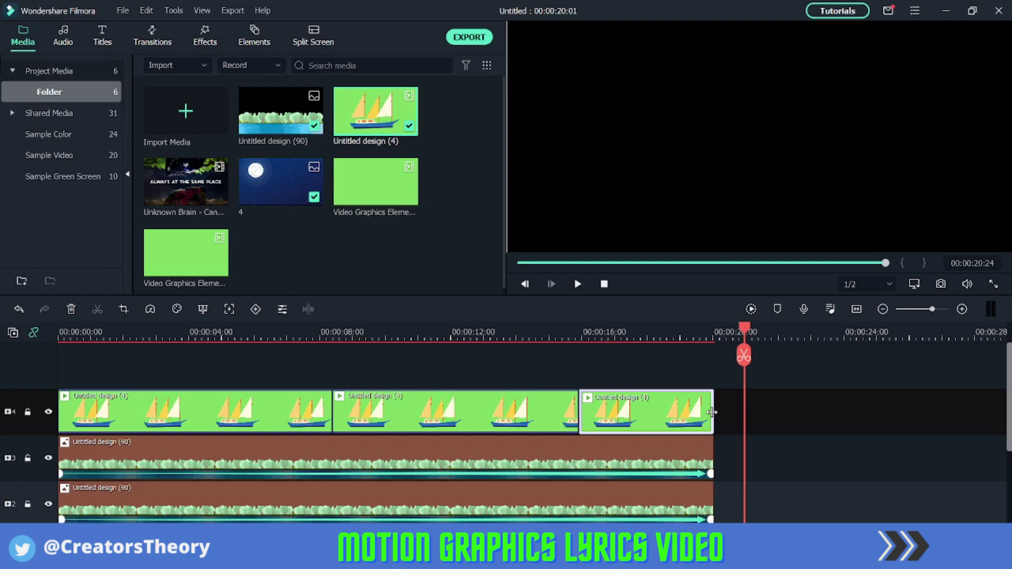
left_click_drag(291, 326, 334, 326)
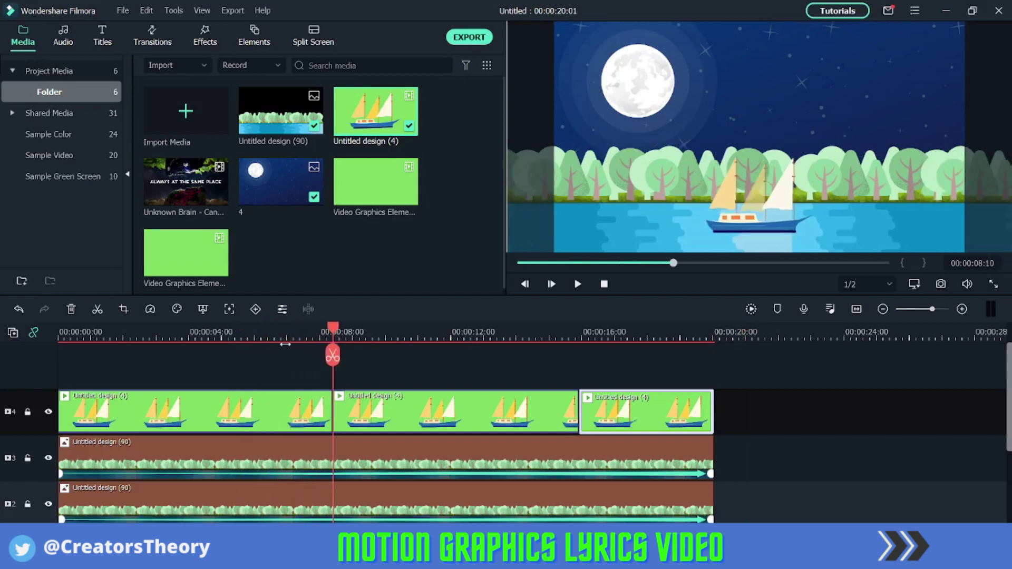
Check that all stacked layers end together near 00:00:20, then return the playhead to the start.
left_click_drag(226, 350, 653, 521)
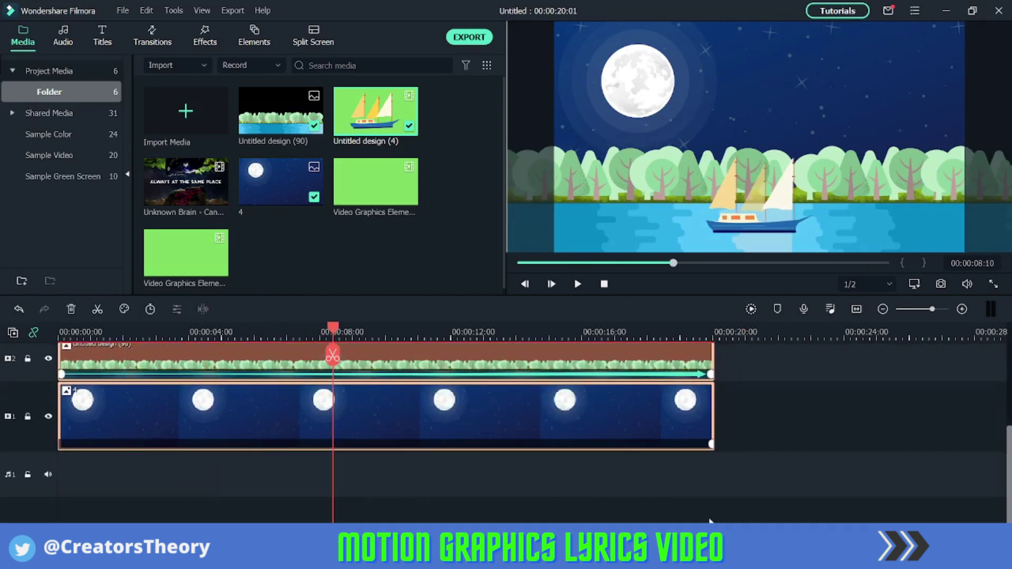
scroll(737, 404, "up", 4)
left_click(712, 333)
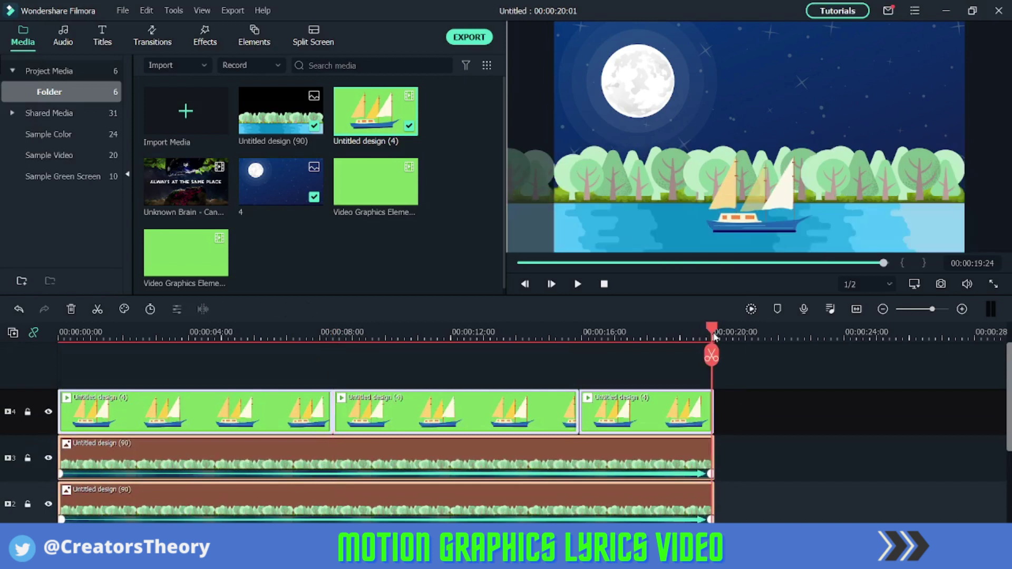
key("Left")
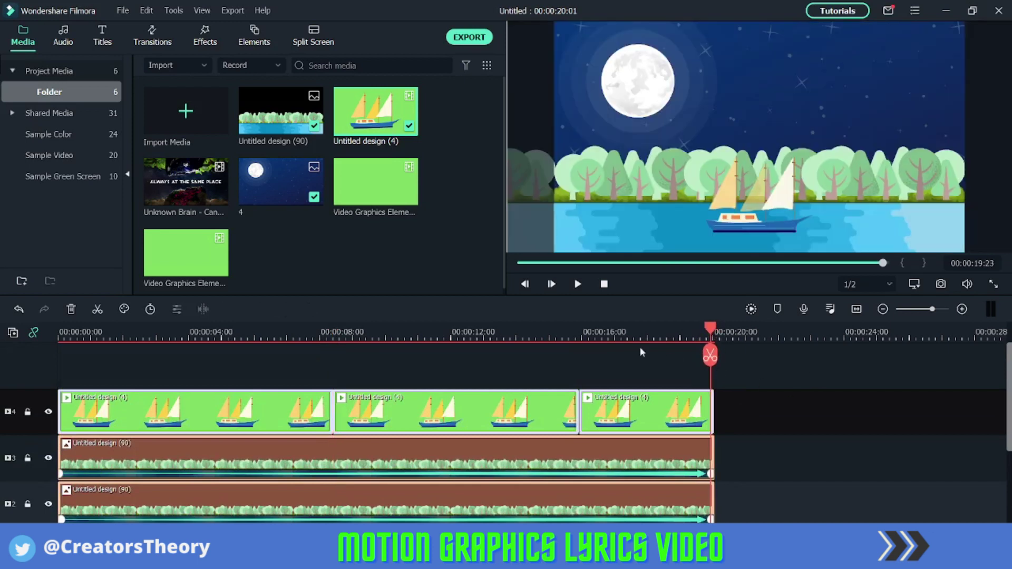
left_click_drag(711, 330, 35, 353)
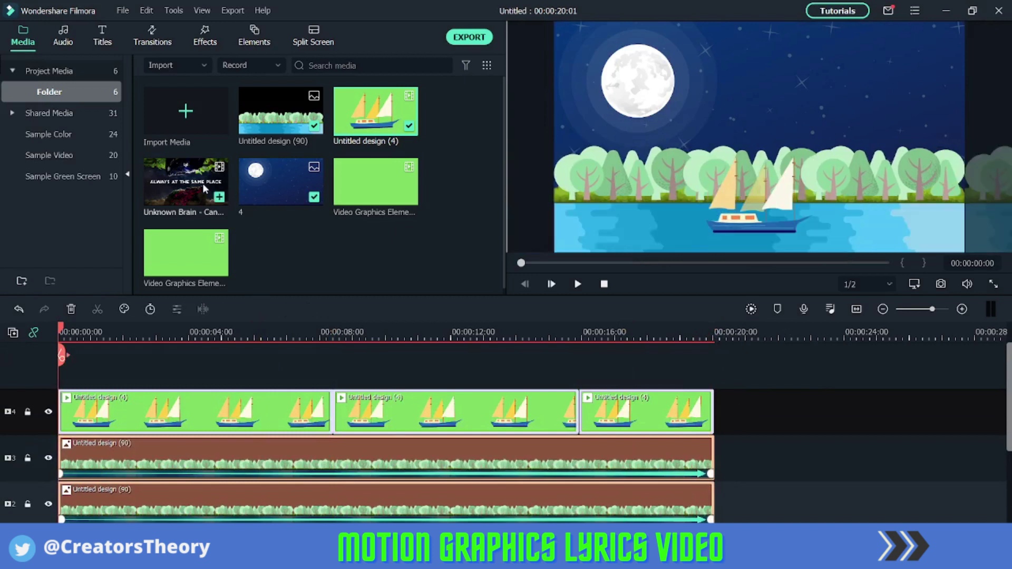
Place the 'Unknown Brain - Candy' lyrics video on a fifth track above the sailboats and preview it.
left_click_drag(202, 183, 64, 361)
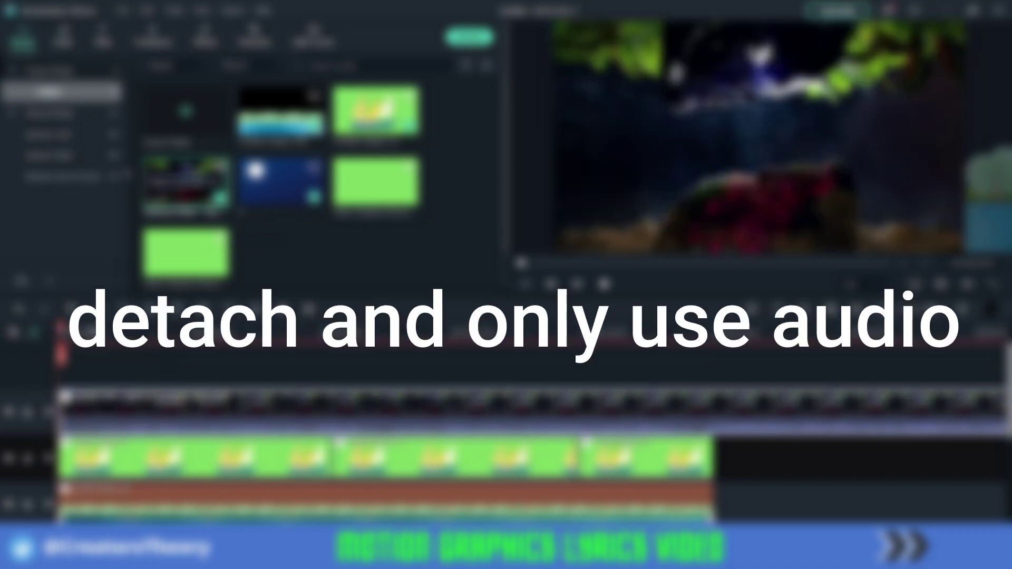
key("space")
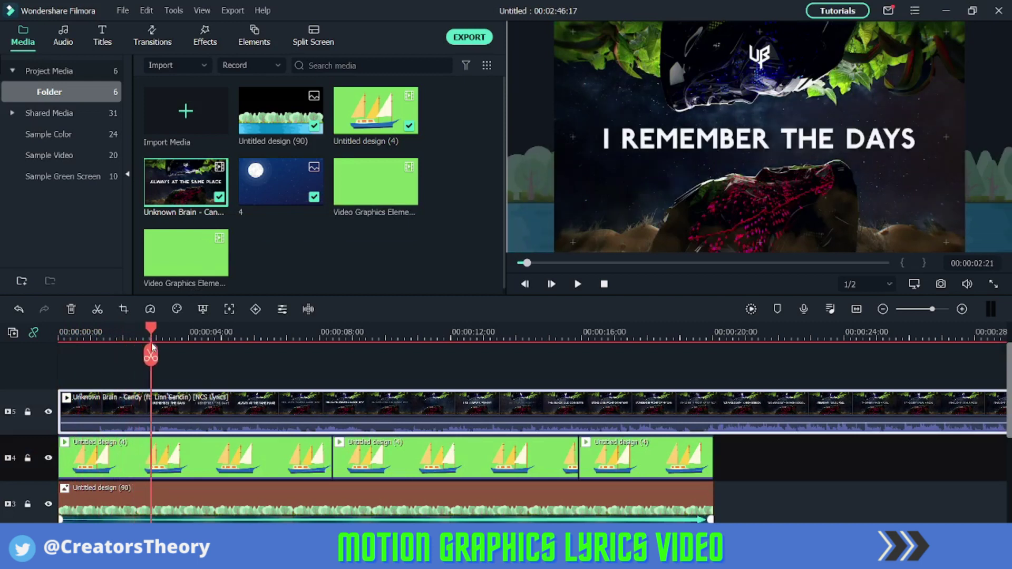
Detach the lyrics video's audio onto its own track and return to about one second.
right_click(227, 403)
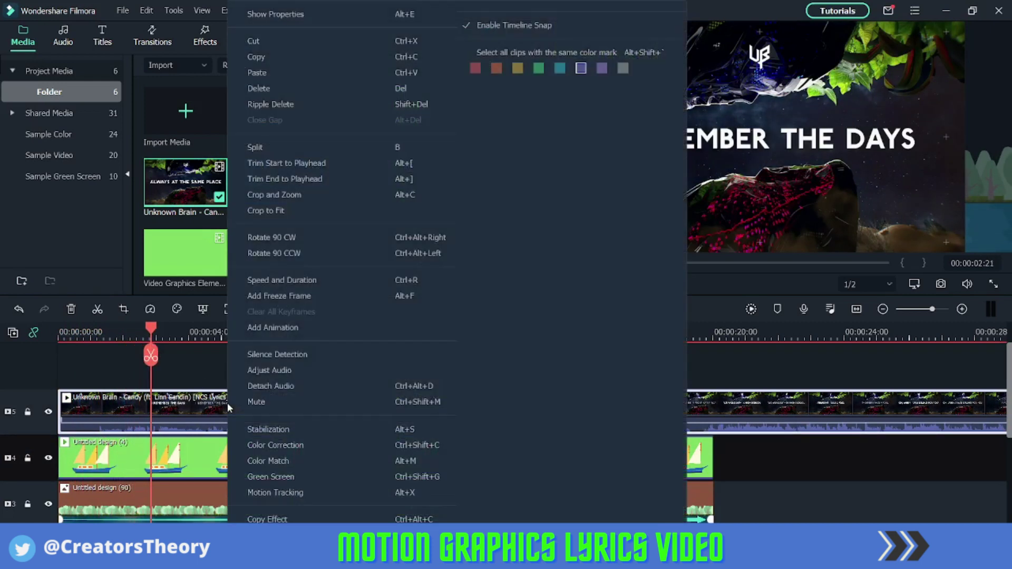
left_click(283, 390)
scroll(211, 448, "down", 5)
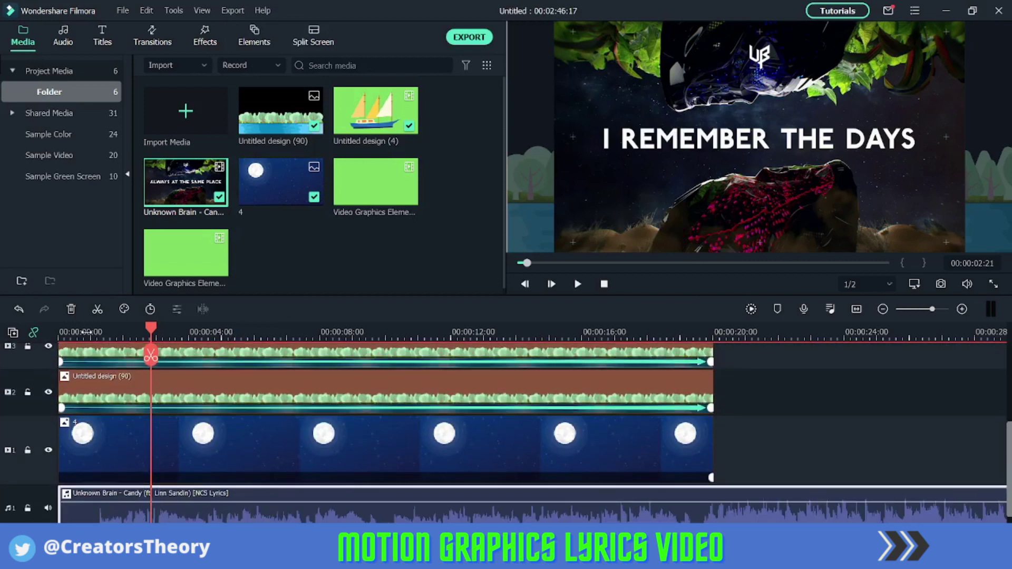
left_click_drag(151, 355, 96, 355)
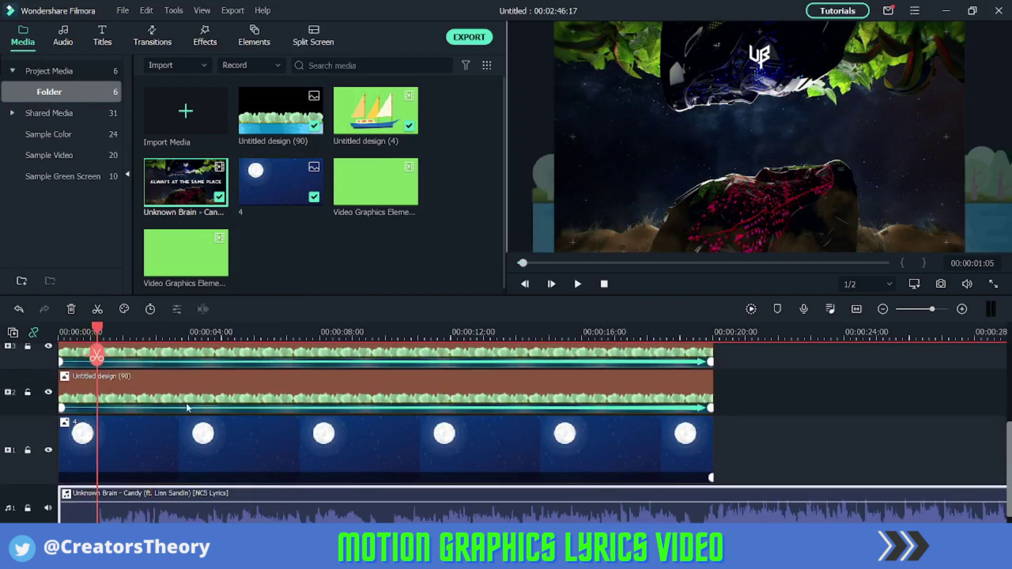
scroll(187, 407, "up", 5)
scroll(172, 385, "up", 1)
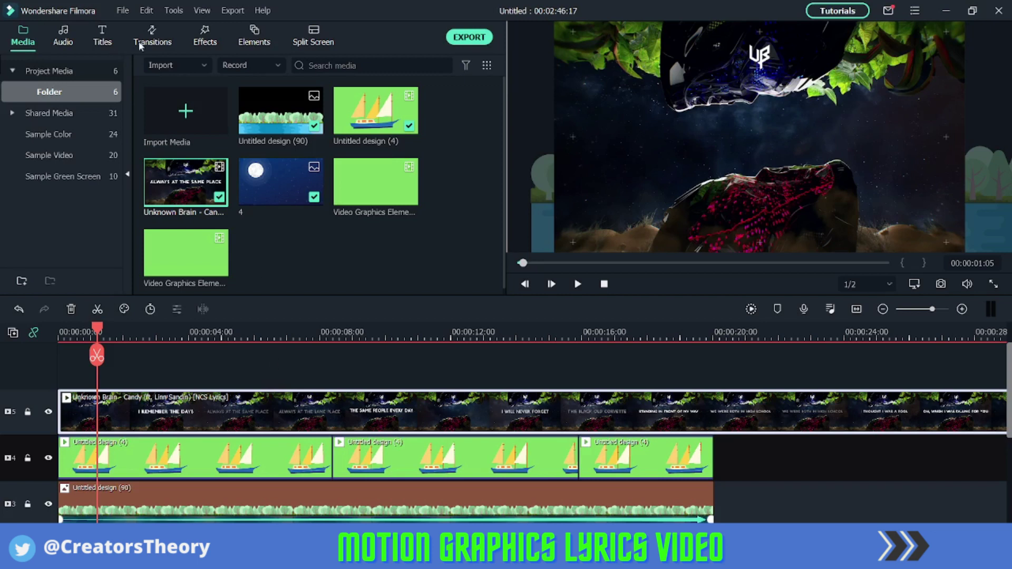
Put the Favorites Default Title on a sixth track at about 00:00:01:05 and play it back.
left_click(101, 42)
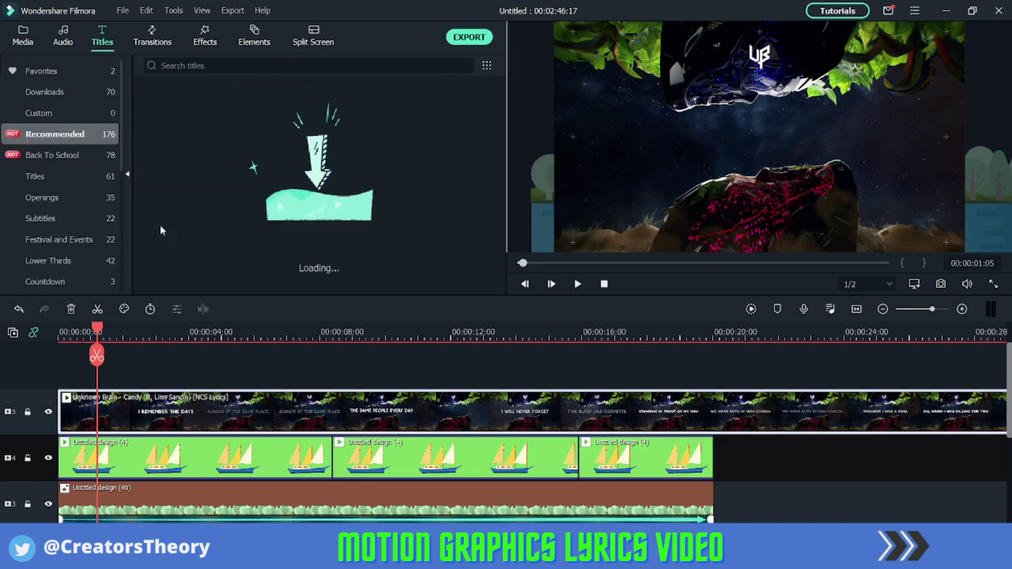
left_click(42, 70)
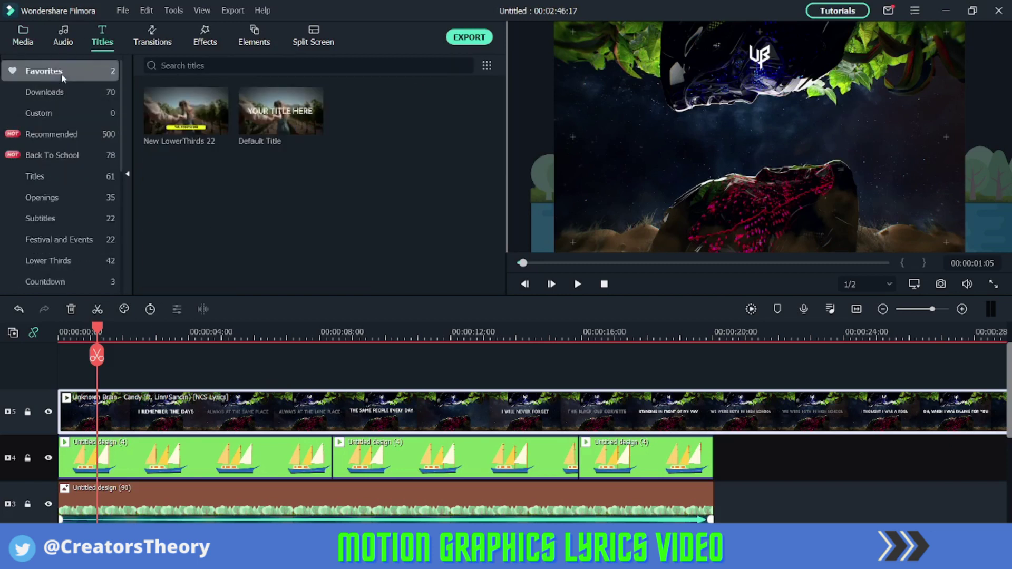
left_click_drag(264, 125, 104, 371)
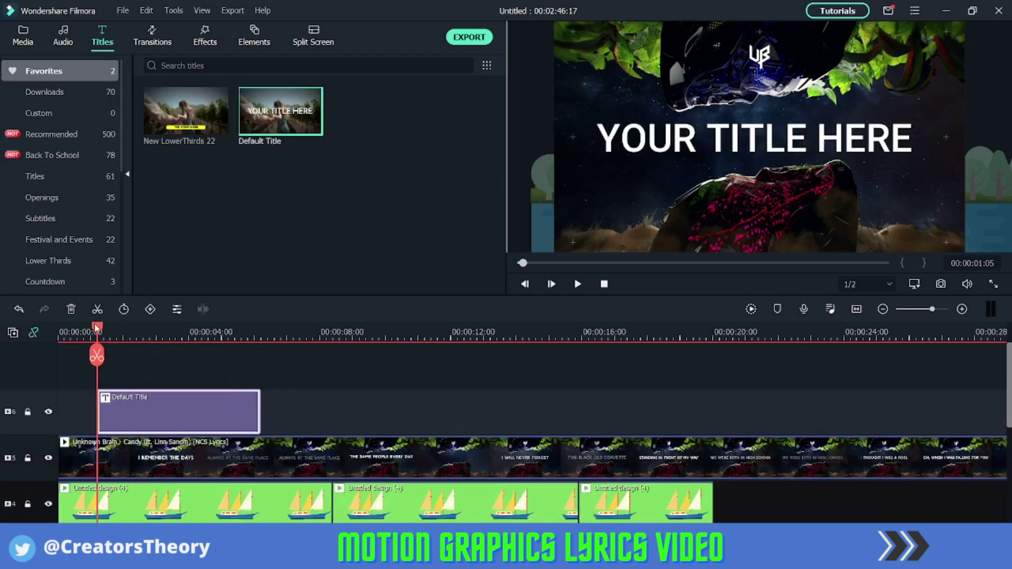
left_click_drag(95, 328, 96, 327)
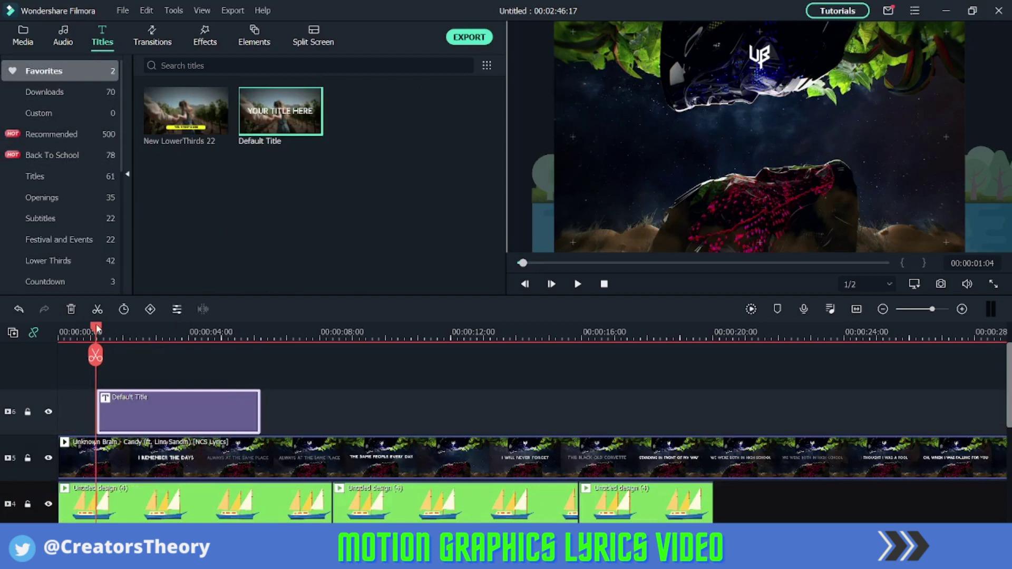
left_click(574, 285)
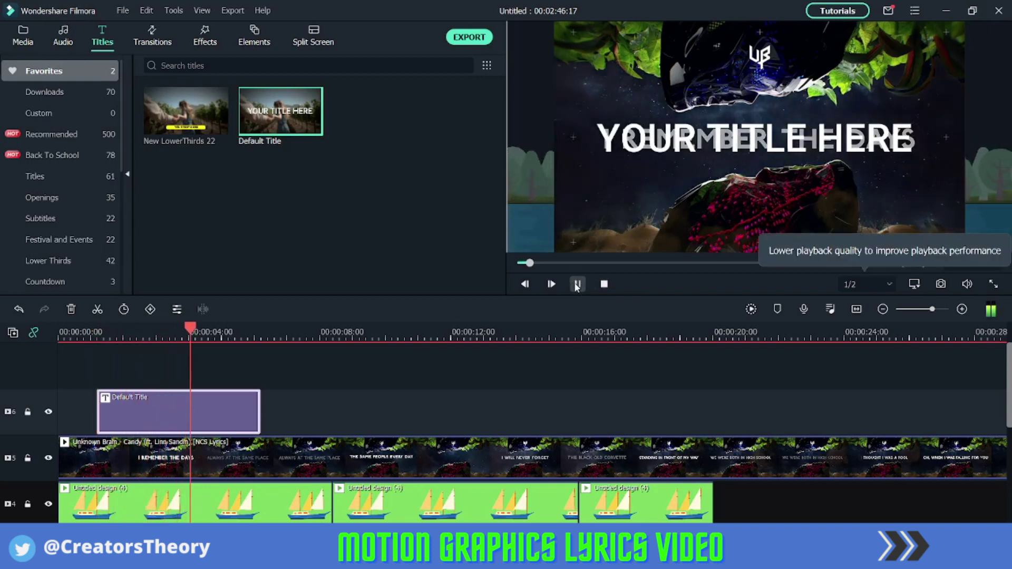
Trim the Default Title to end near 00:00:04, return to its start, and edit it.
left_click(576, 285)
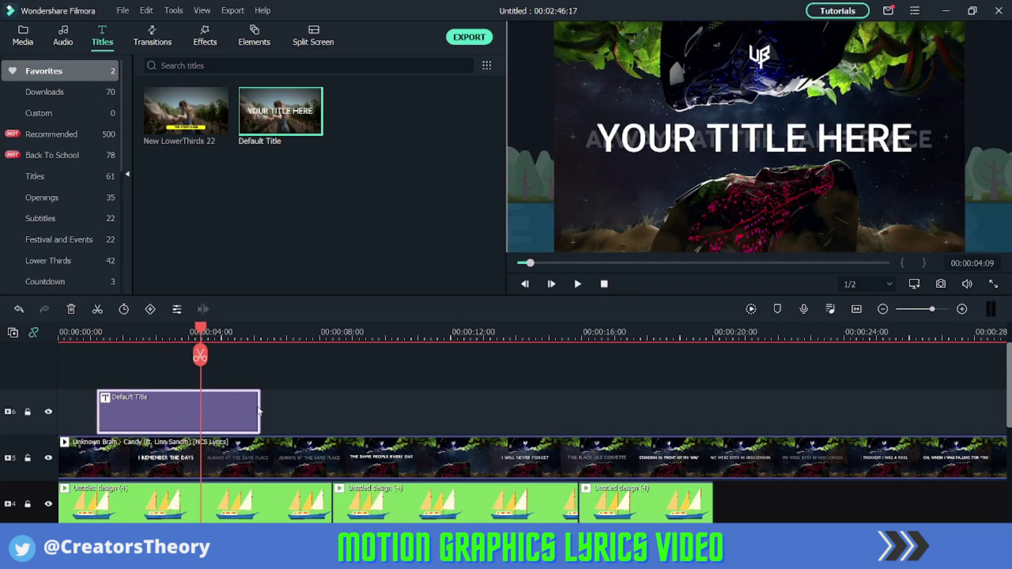
left_click_drag(260, 402, 200, 405)
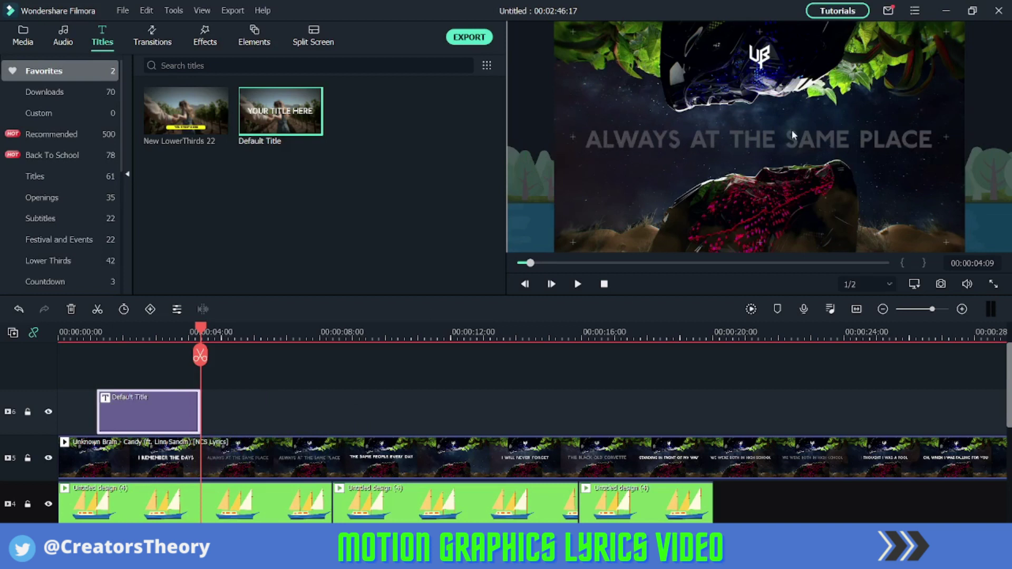
left_click(88, 333)
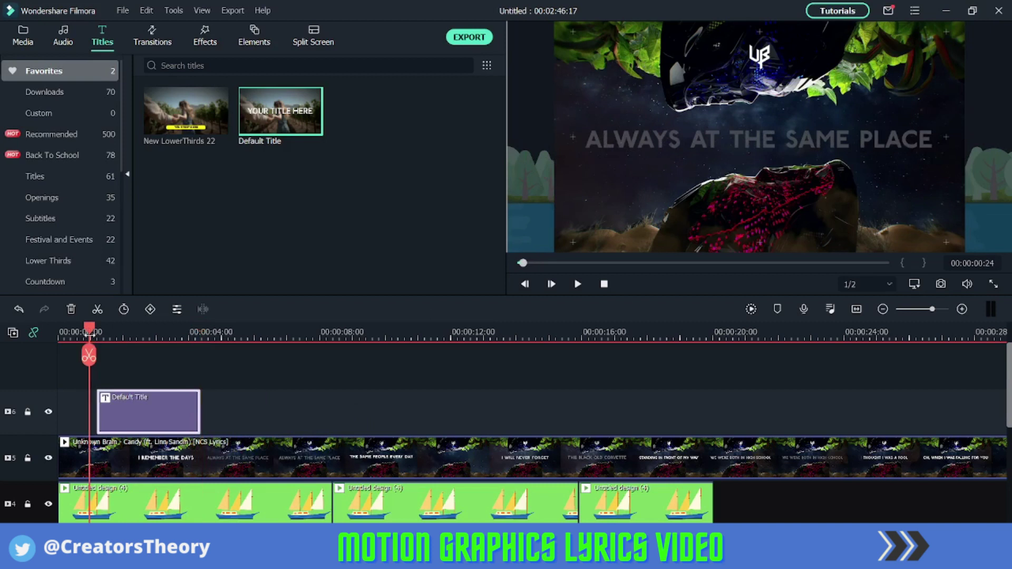
left_click_drag(88, 333, 101, 337)
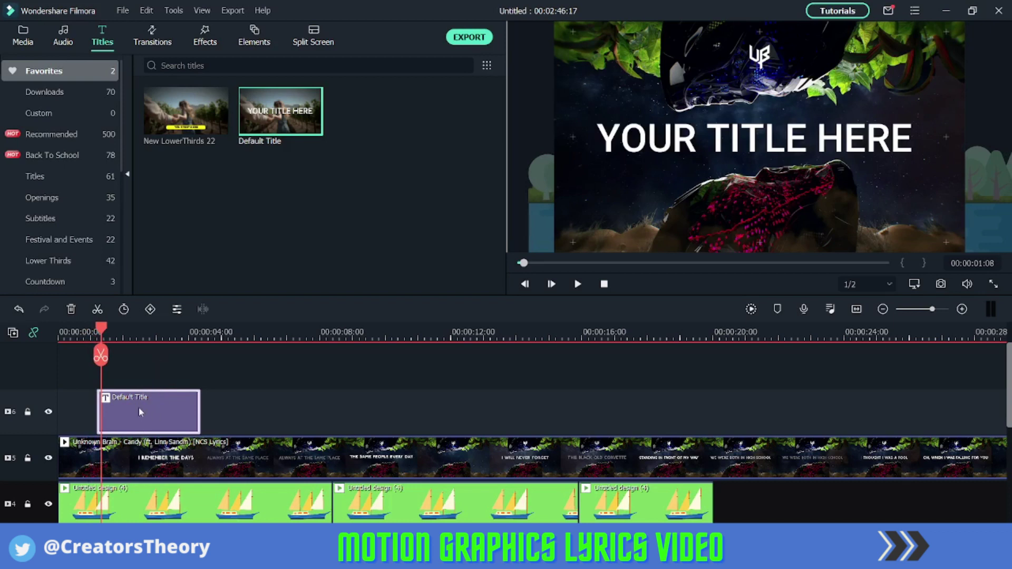
double_click(153, 393)
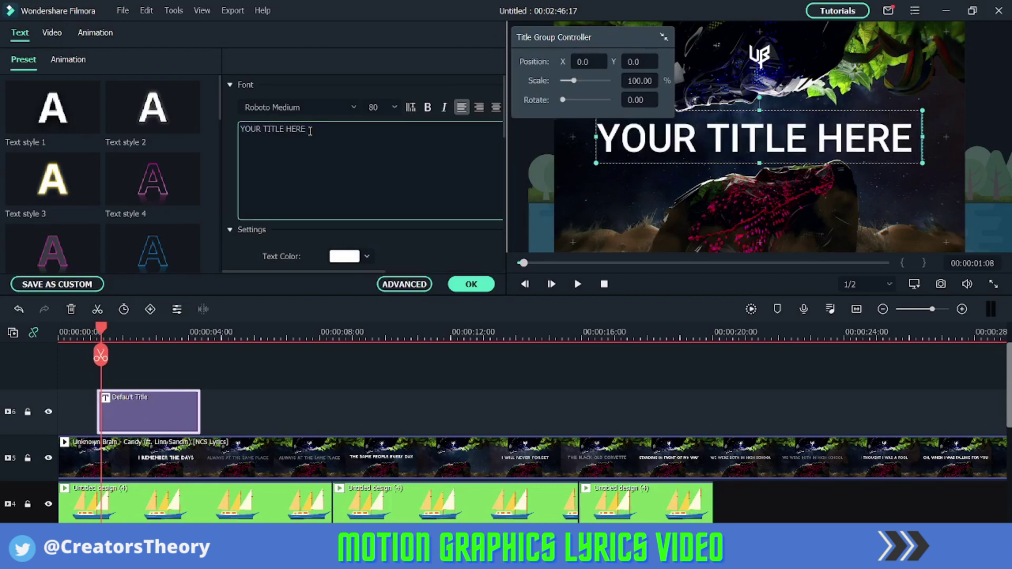
Replace the title text with 'I remember the days' and set the font to sweetpurple.
key("ctrl+a")
type("I remember the days")
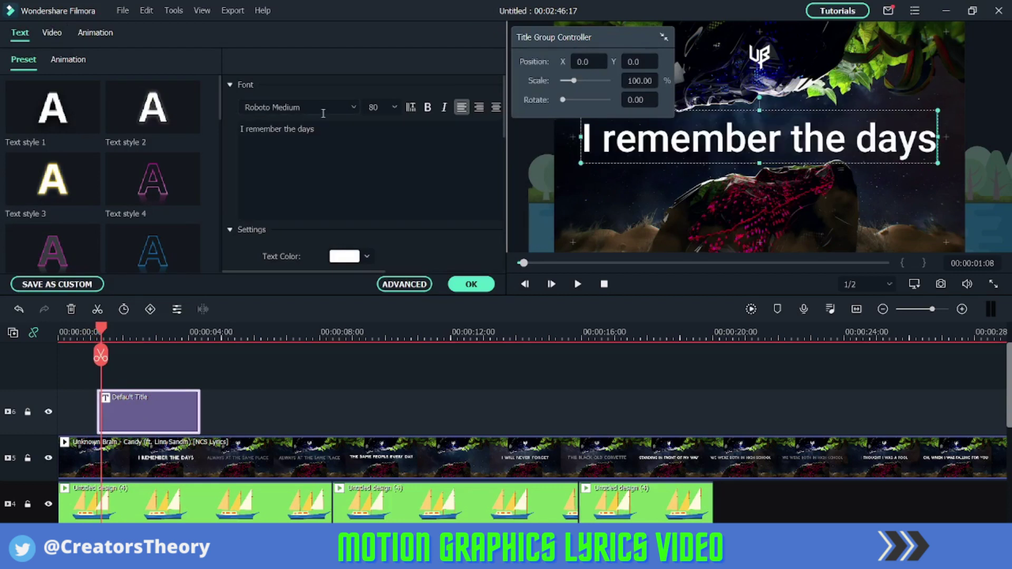
left_click(323, 109)
type("sweetpurple")
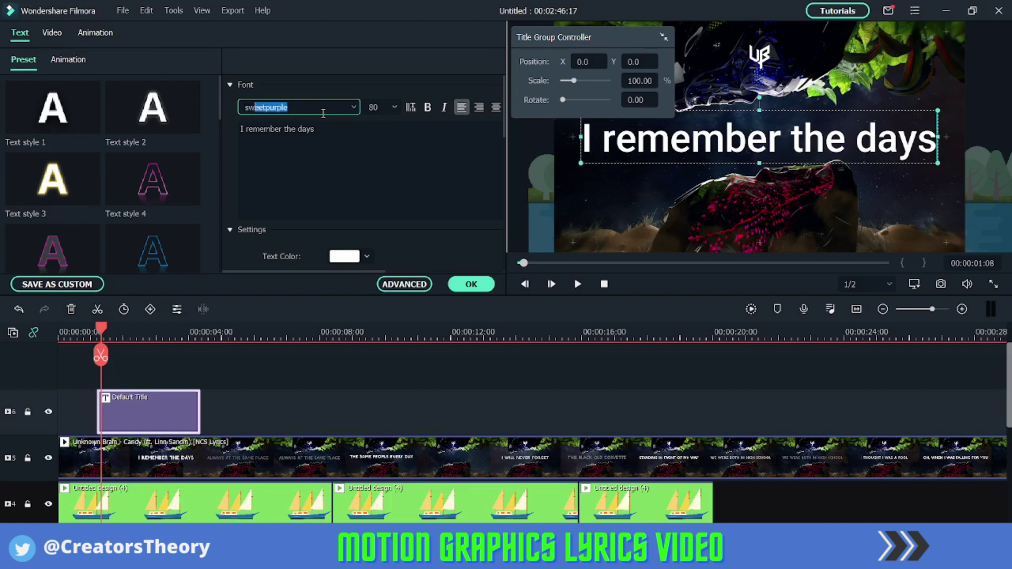
key("Return")
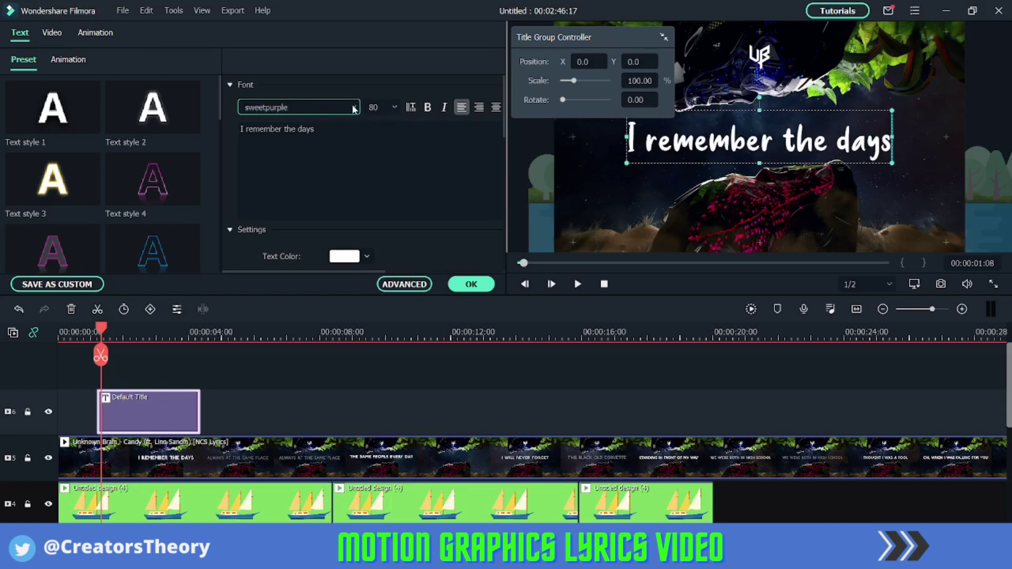
Keep sweetpurple after trying Zeitgeist Regular Demo, hide the lyrics track, and raise the title.
scroll(274, 245, "down", 1)
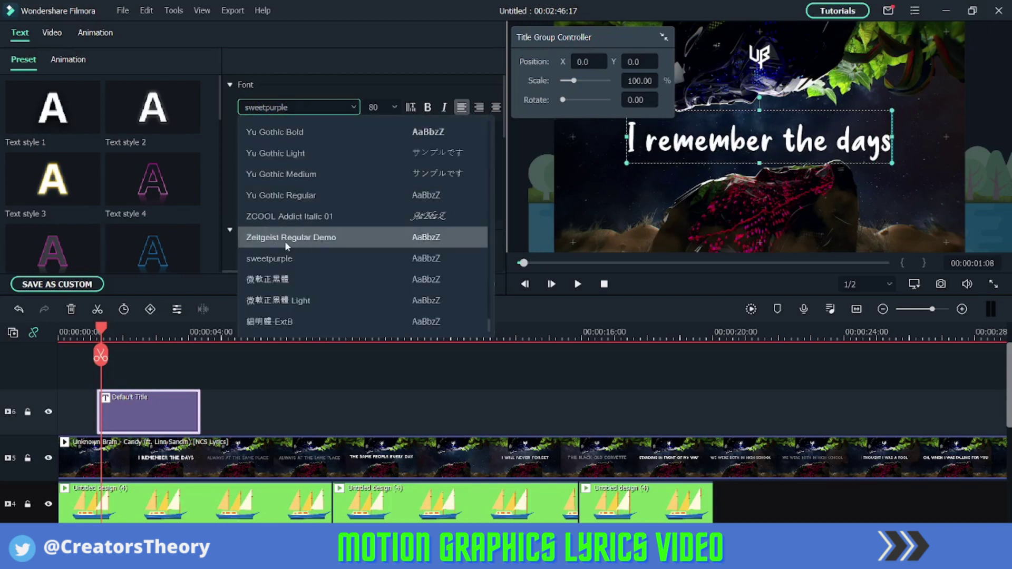
left_click(337, 242)
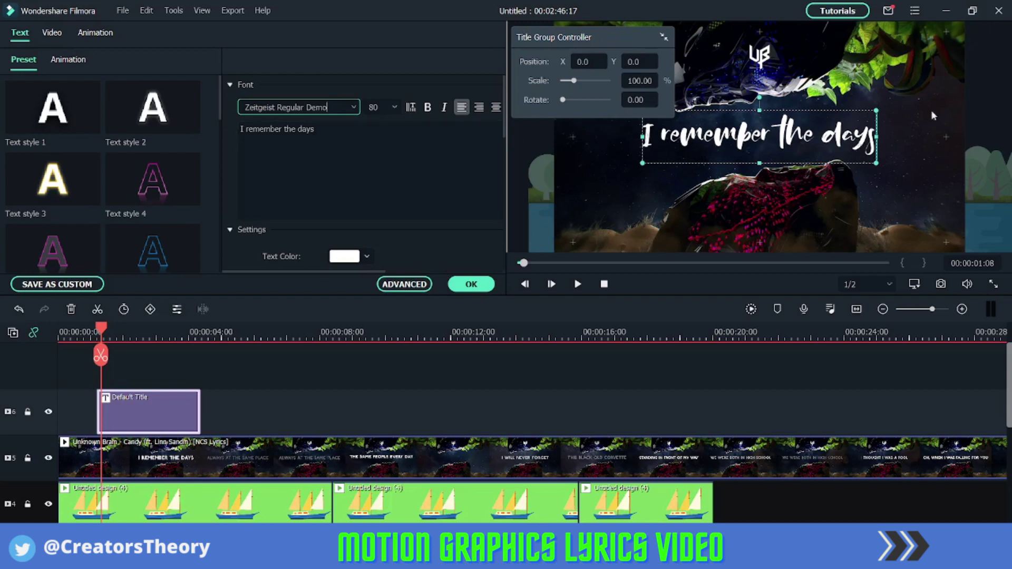
left_click(354, 110)
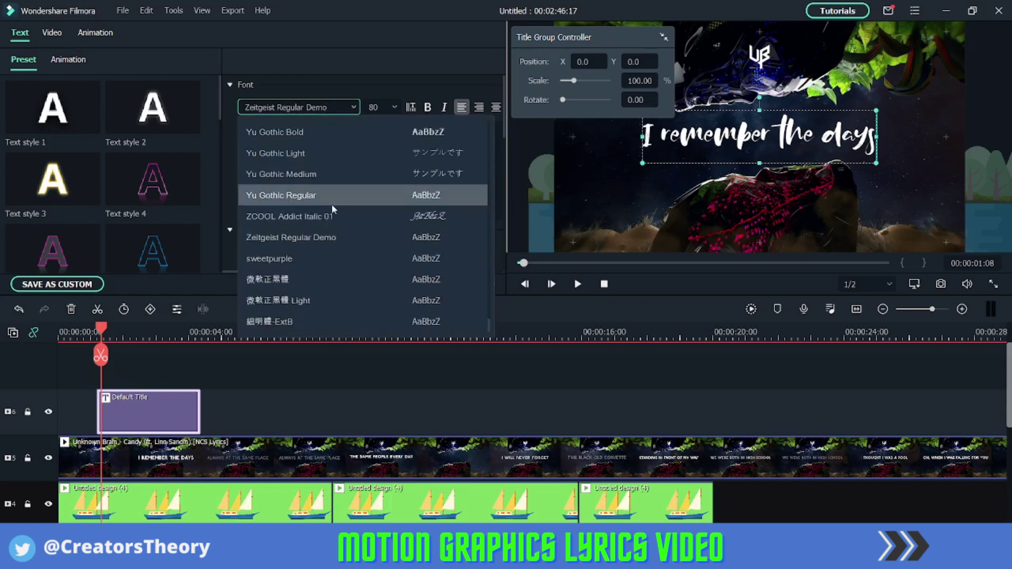
left_click(312, 257)
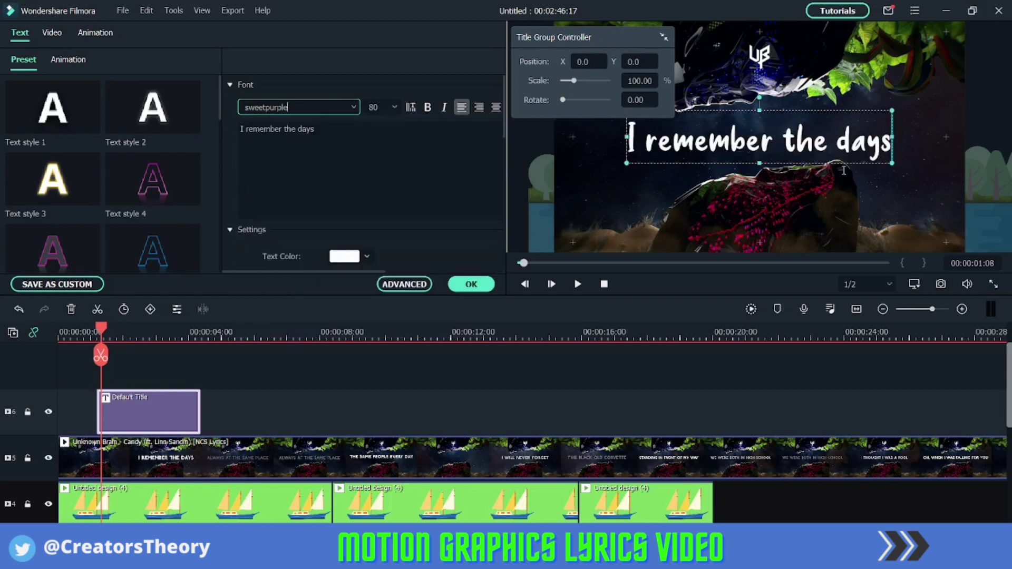
left_click(48, 458)
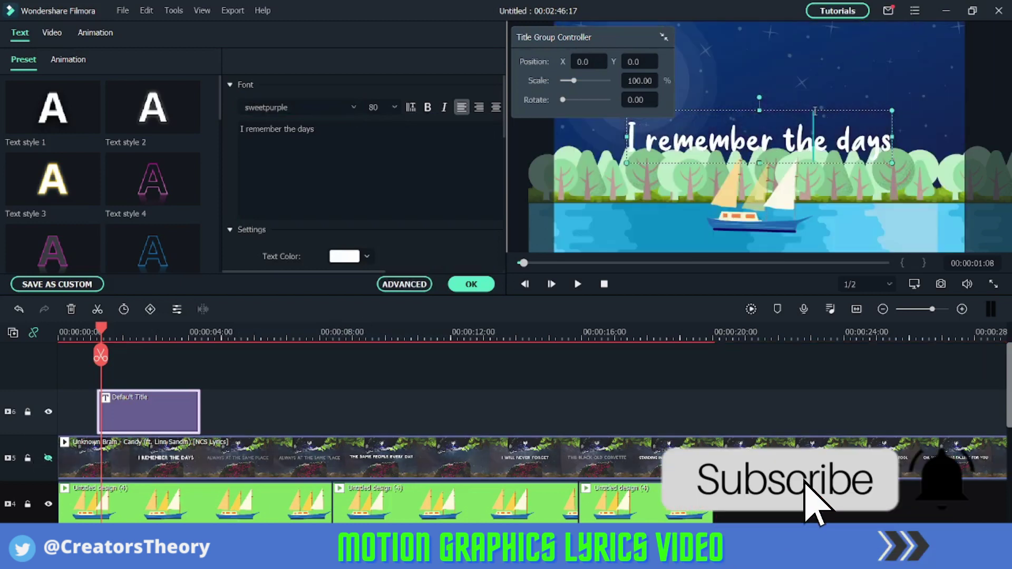
left_click_drag(813, 109, 814, 93)
Apply Text style 17 and the Type Writer animation to the title, then open Advanced Text Edit.
scroll(104, 202, "down", 8)
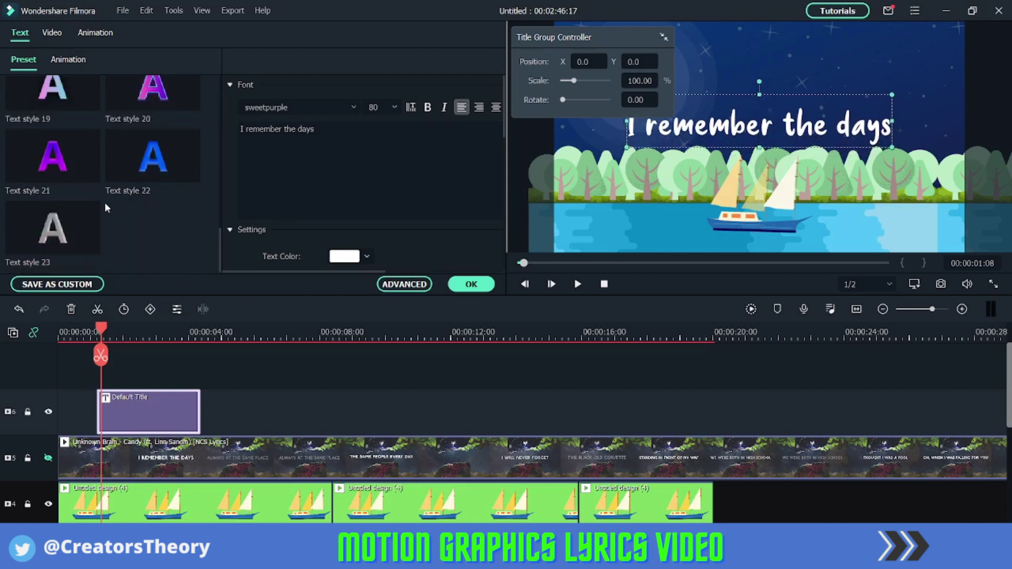
left_click(81, 210)
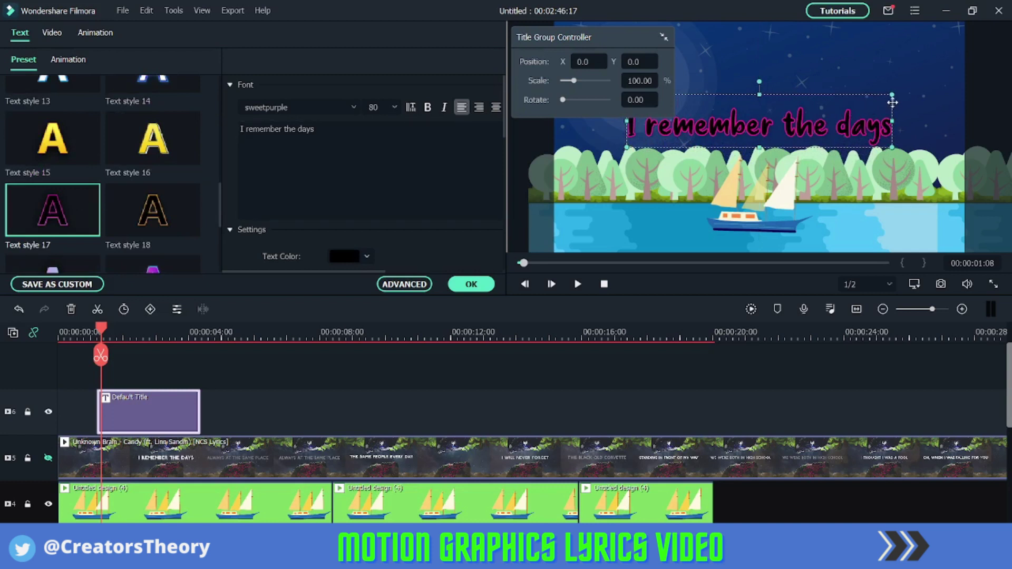
left_click(68, 60)
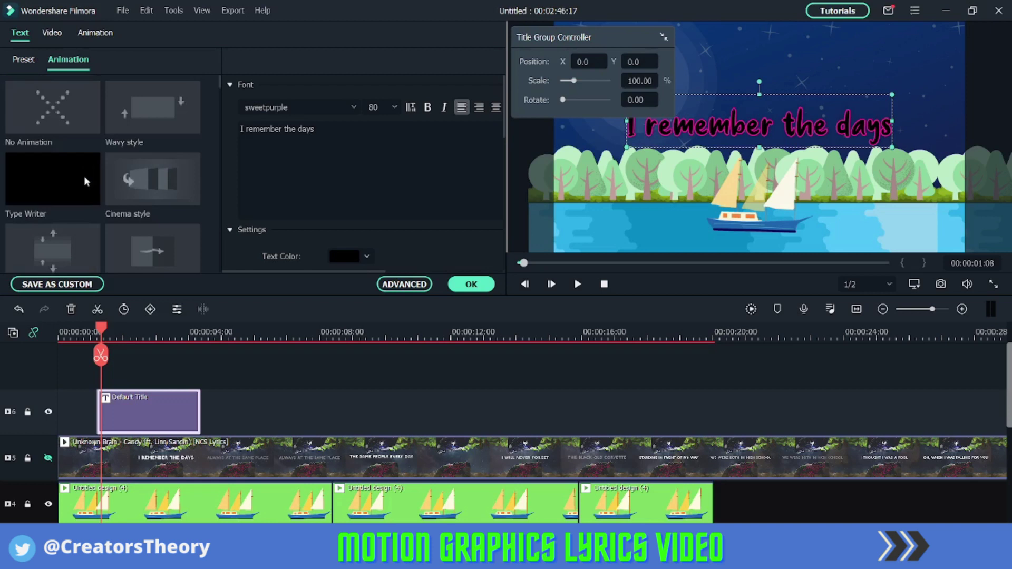
left_click(78, 185)
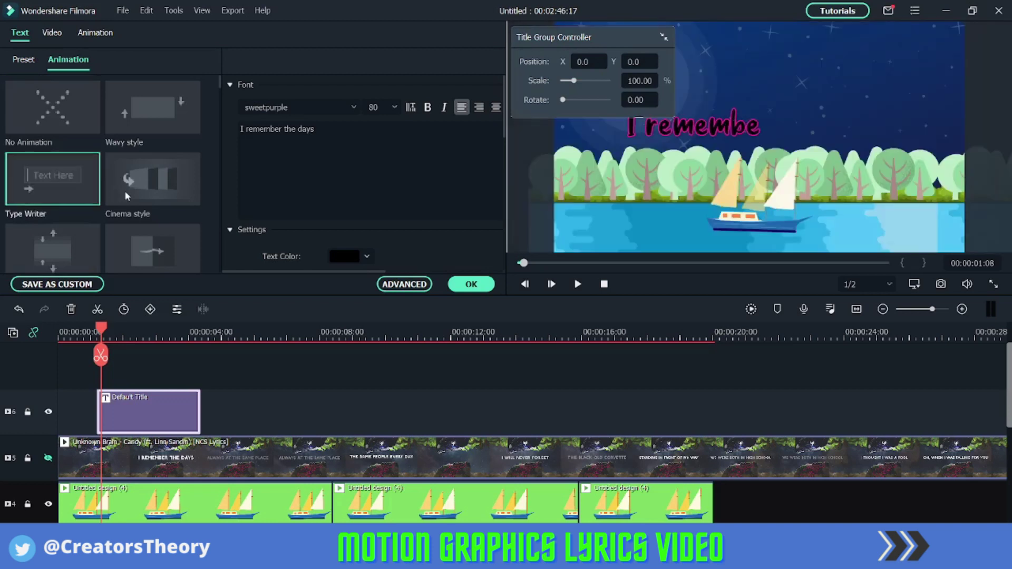
left_click(395, 285)
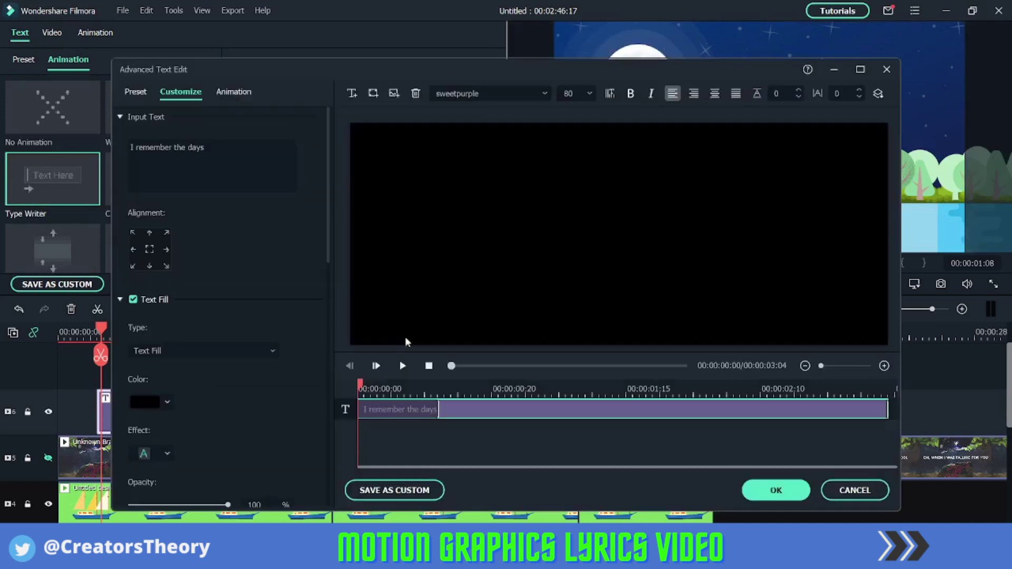
Preview the Type Writer reveal through about 00:00:00:20 and confirm both title editors.
left_click_drag(464, 391, 499, 391)
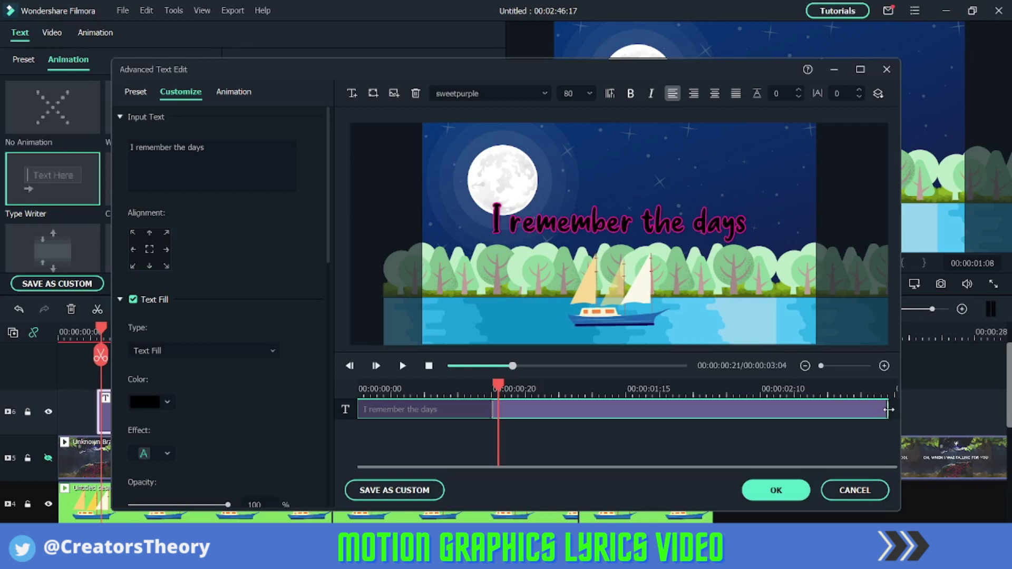
left_click(827, 391)
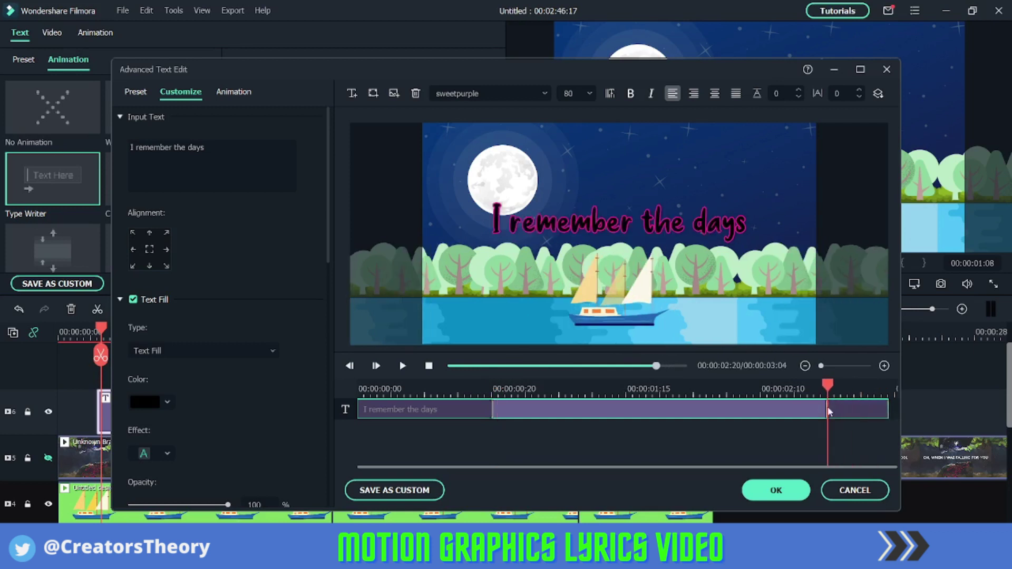
left_click(775, 491)
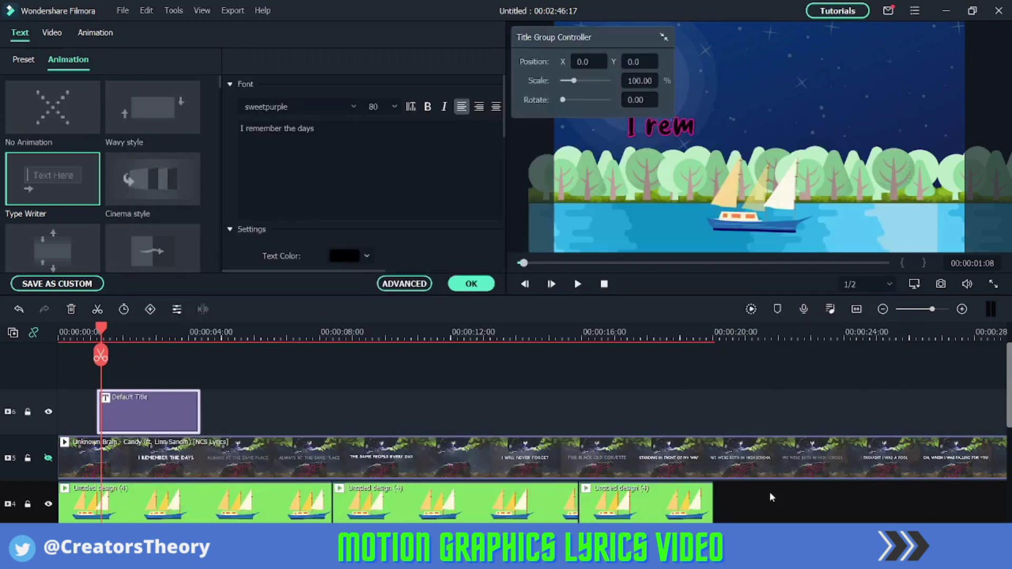
left_click(482, 287)
Play the typewriter title from just before its start, pause after it, and scrub back to its end.
left_click_drag(101, 337, 95, 336)
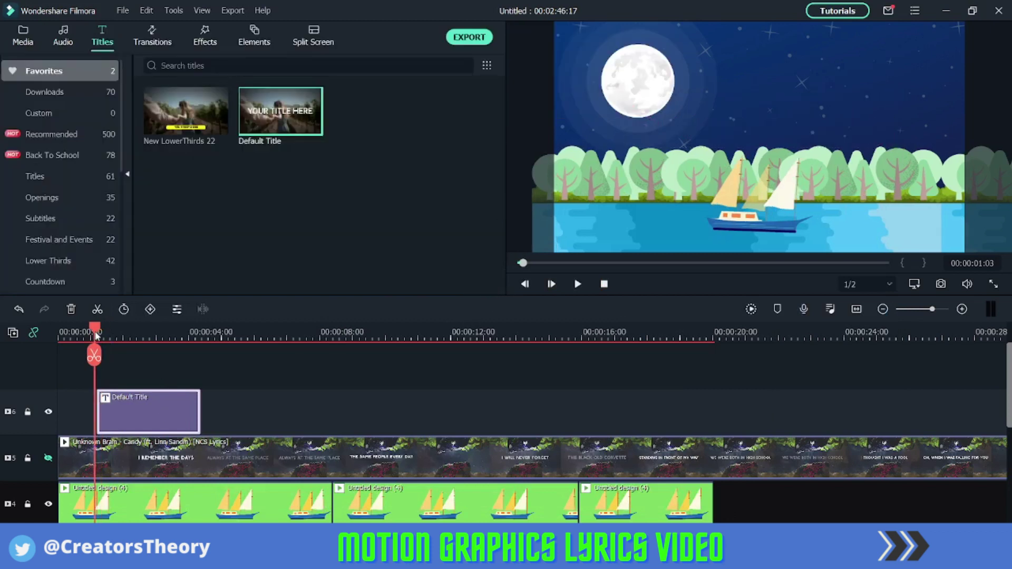
left_click(578, 288)
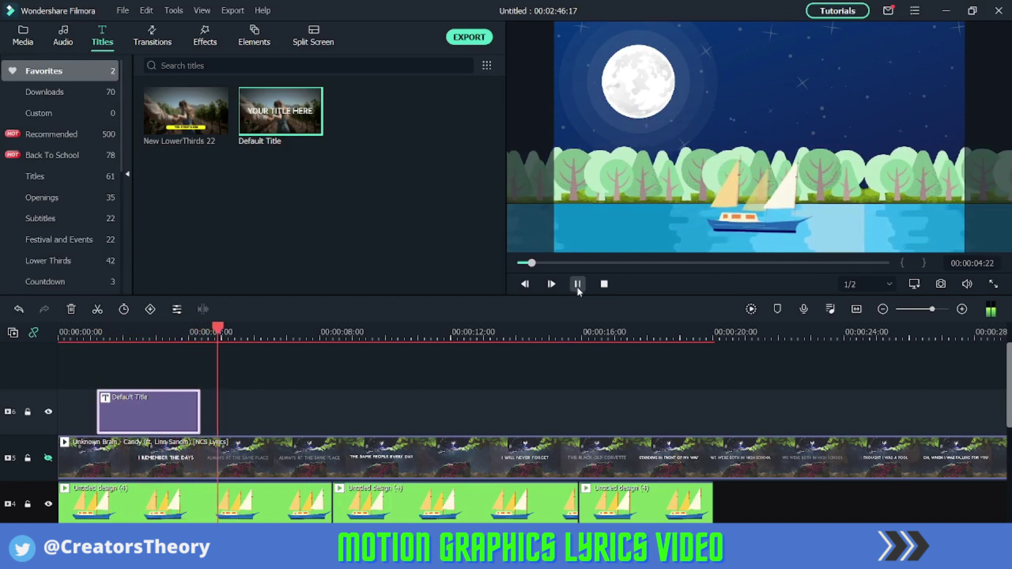
left_click(578, 290)
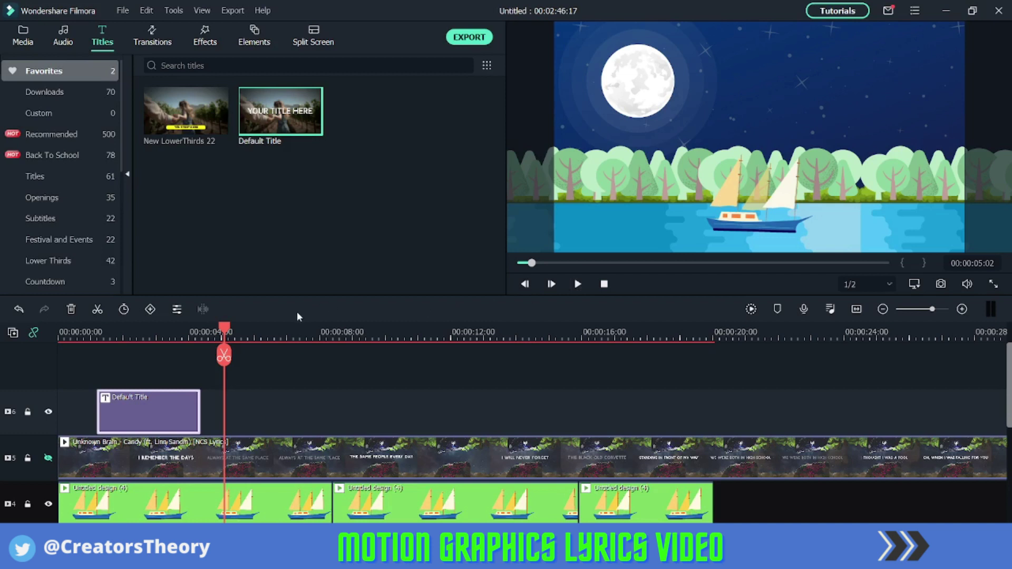
left_click_drag(221, 334, 202, 332)
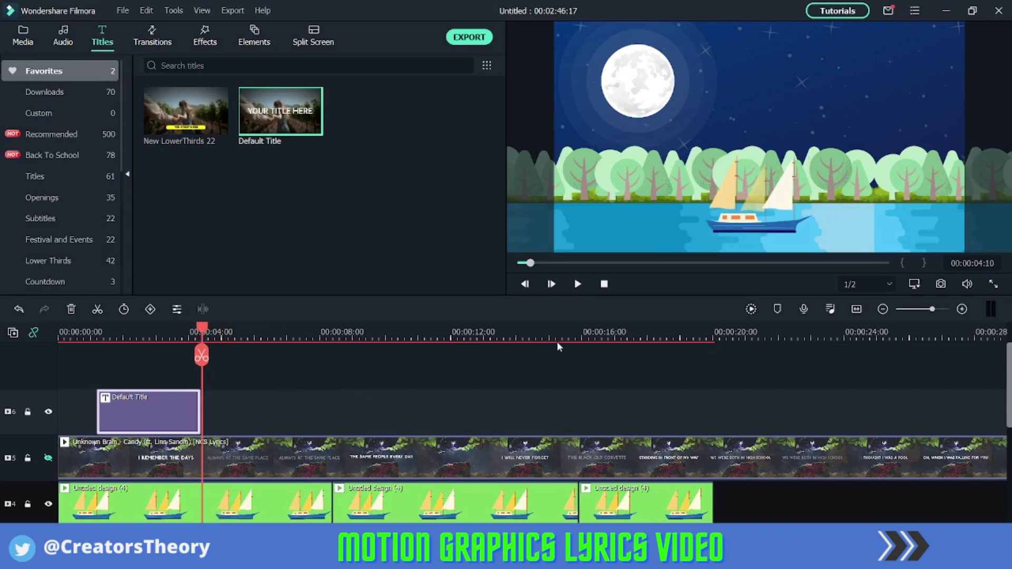
scroll(564, 336, "down", 2)
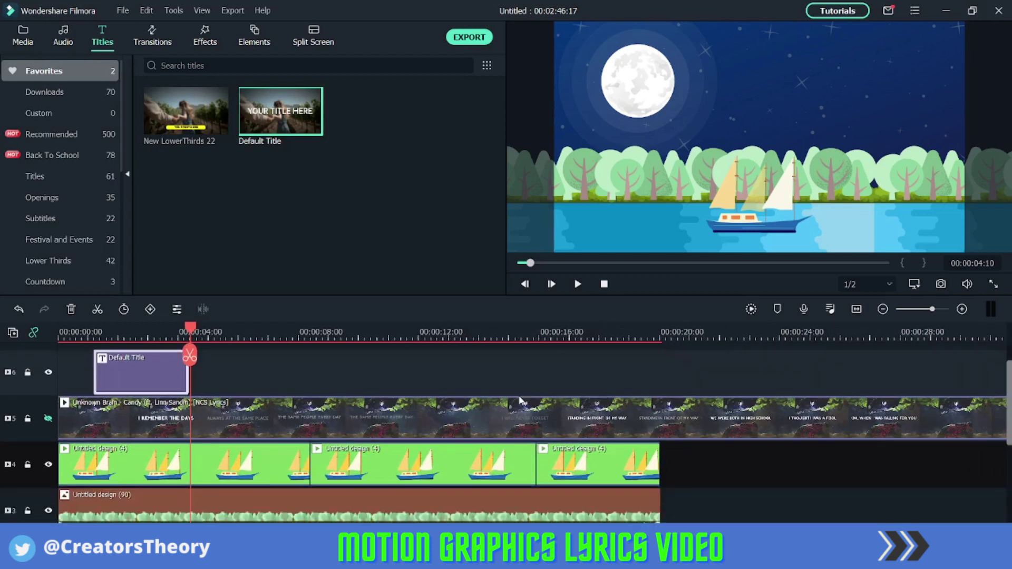
scroll(519, 401, "down", 3)
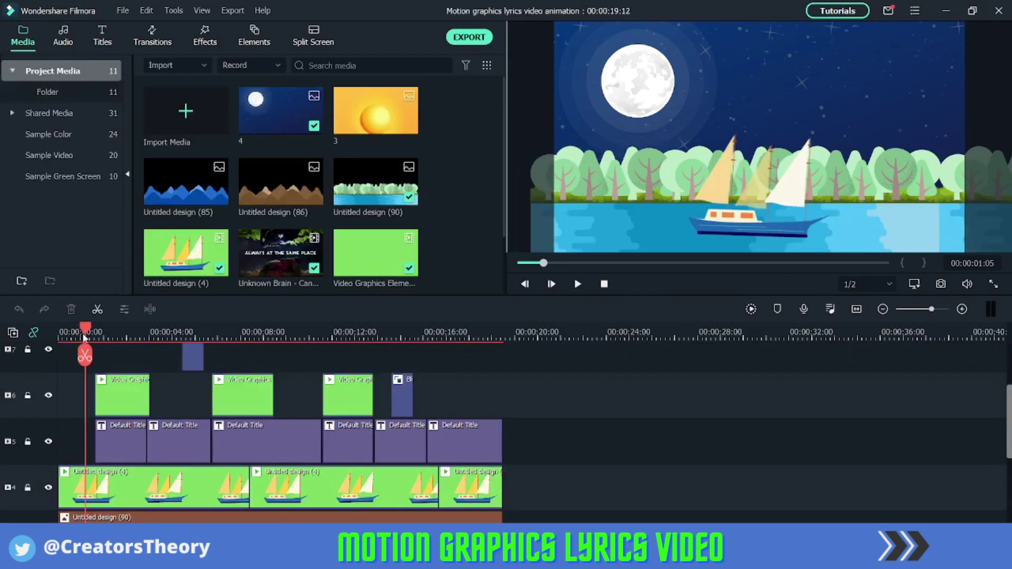
Scrub through the first, second and 'Always at the same place' lyric titles to check sync.
left_click_drag(84, 337, 110, 334)
left_click(122, 440)
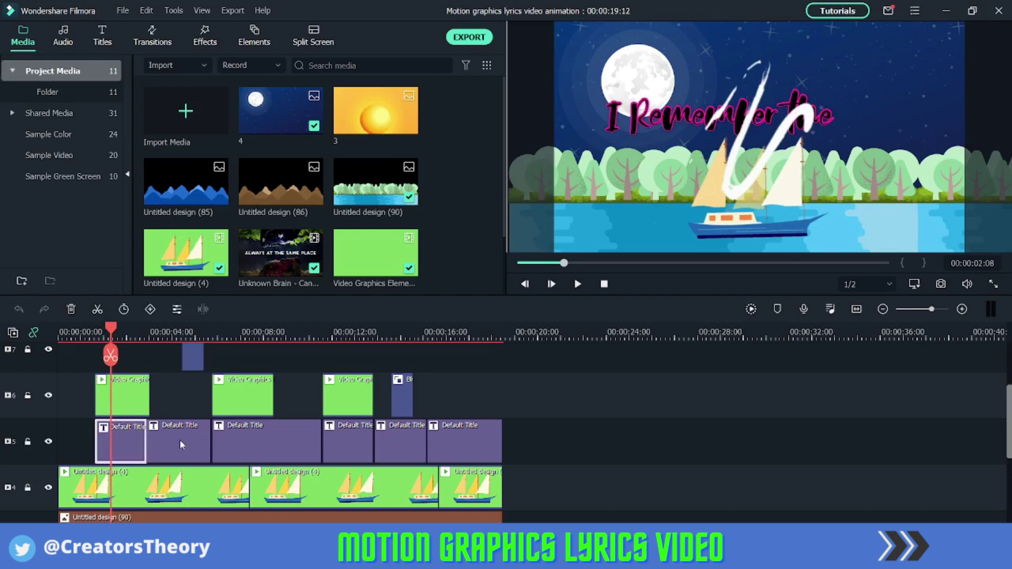
left_click(181, 445)
left_click(157, 324)
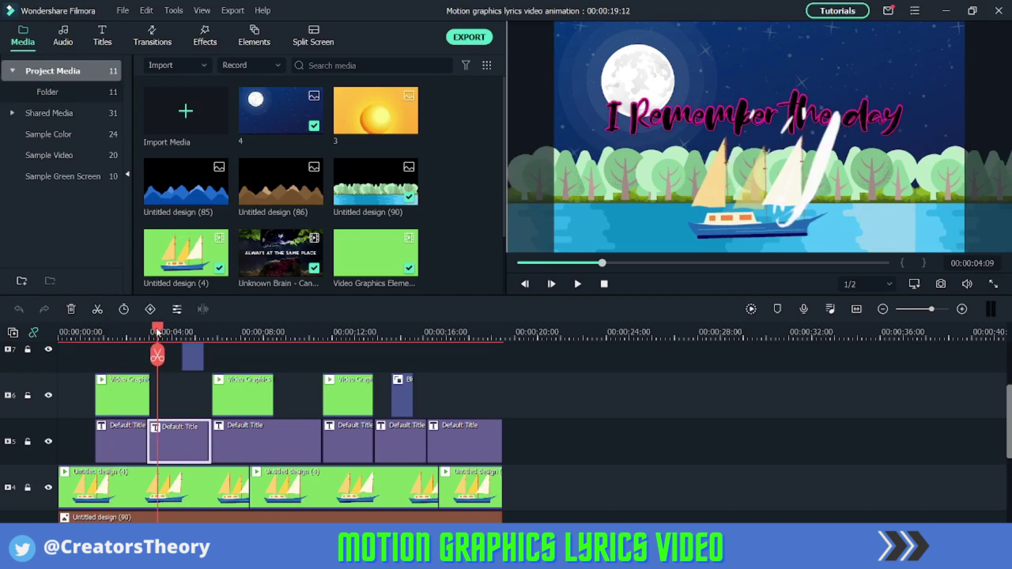
left_click_drag(156, 330, 201, 335)
left_click(217, 337)
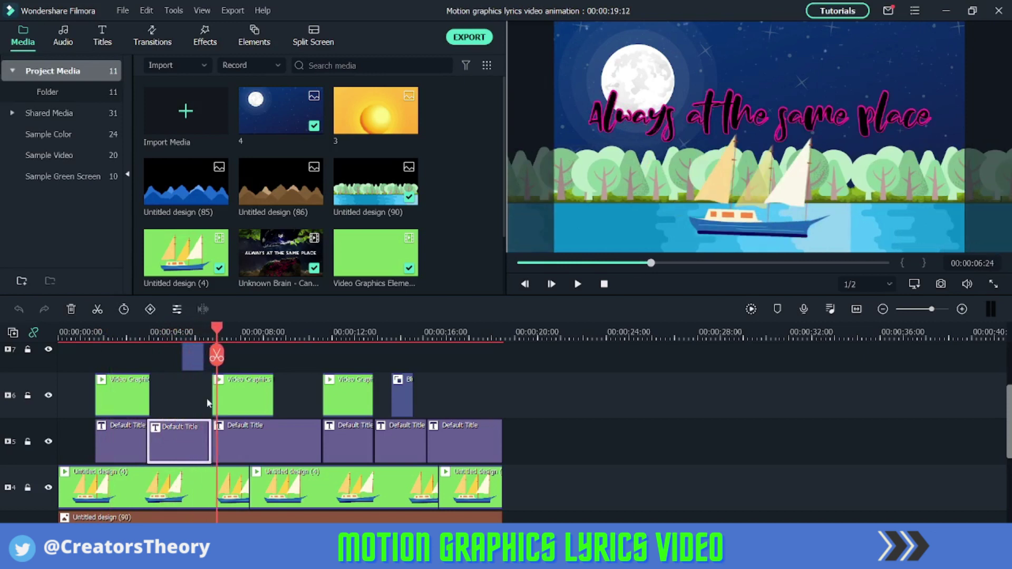
left_click(121, 443)
left_click(111, 336)
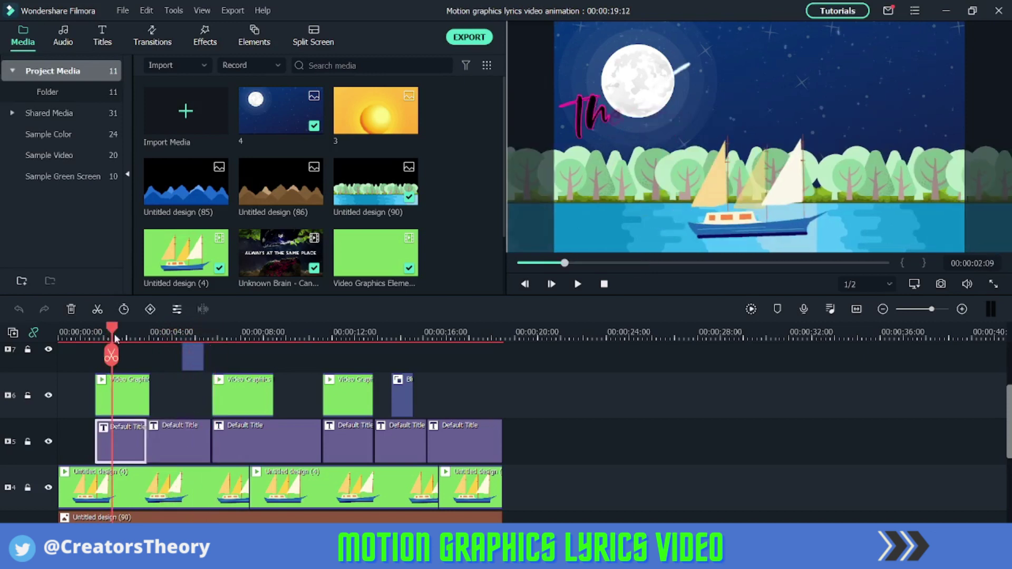
left_click(125, 336)
left_click(156, 337)
left_click(160, 339)
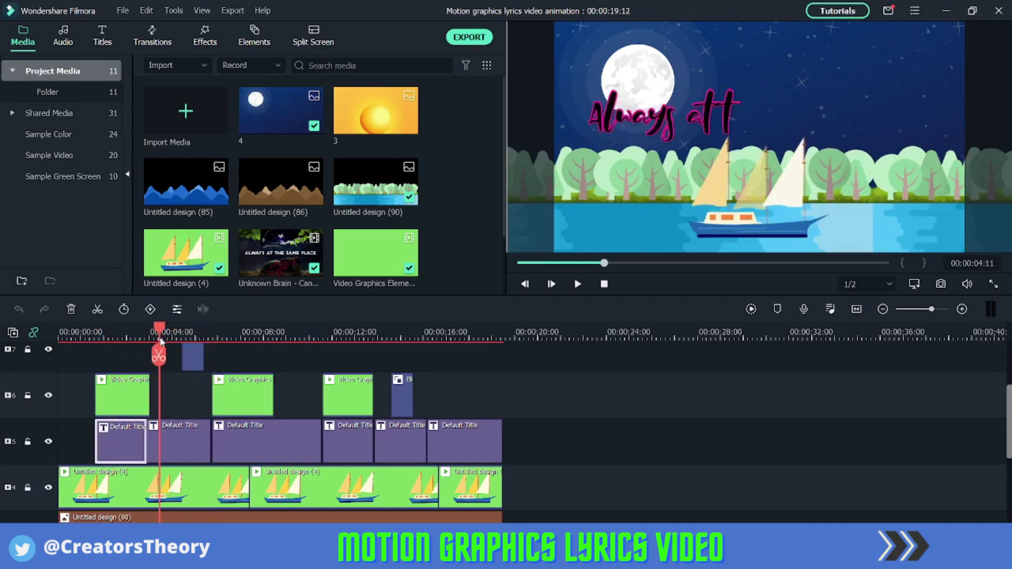
left_click_drag(162, 337, 177, 338)
Select the first graphics overlay clip on track 6.
left_click(113, 338)
left_click(124, 390)
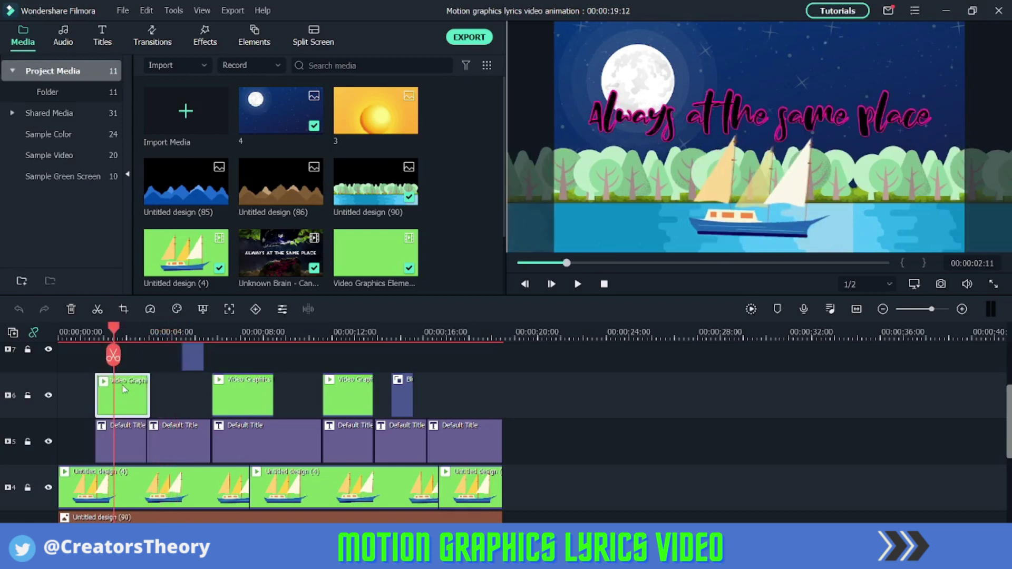
scroll(364, 239, "down", 2)
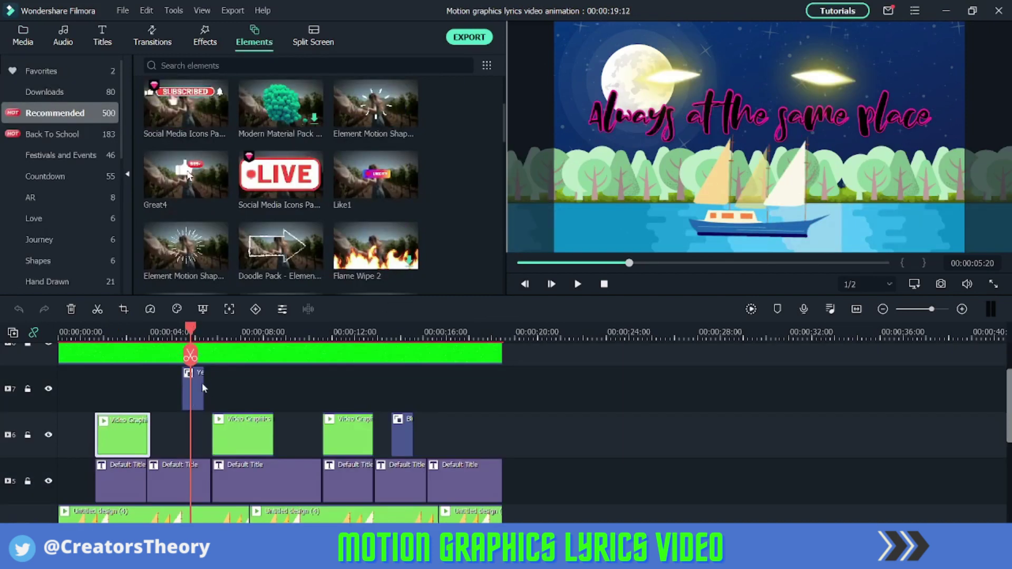
left_click(201, 377)
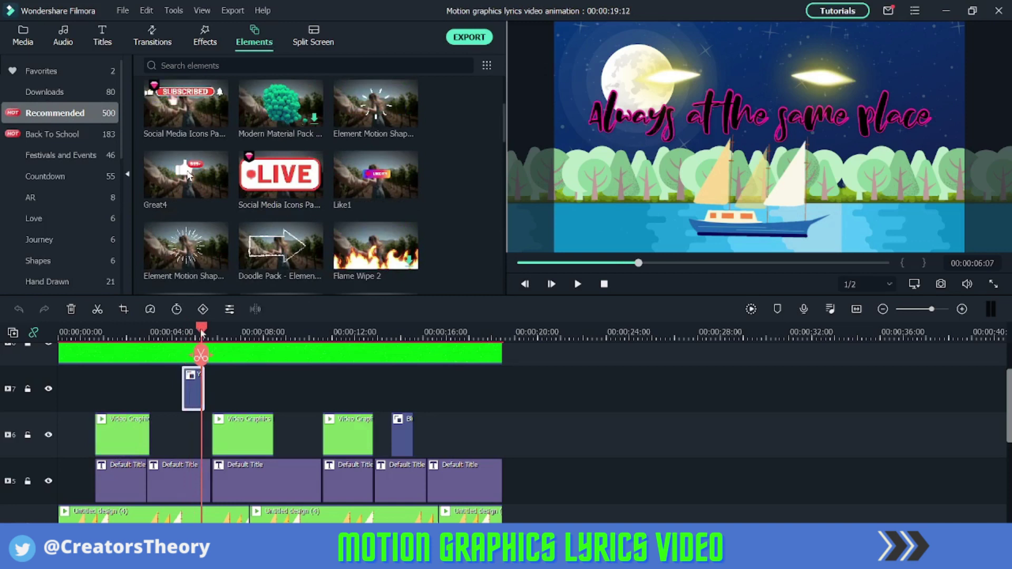
key("Left")
scroll(323, 206, "down", 5)
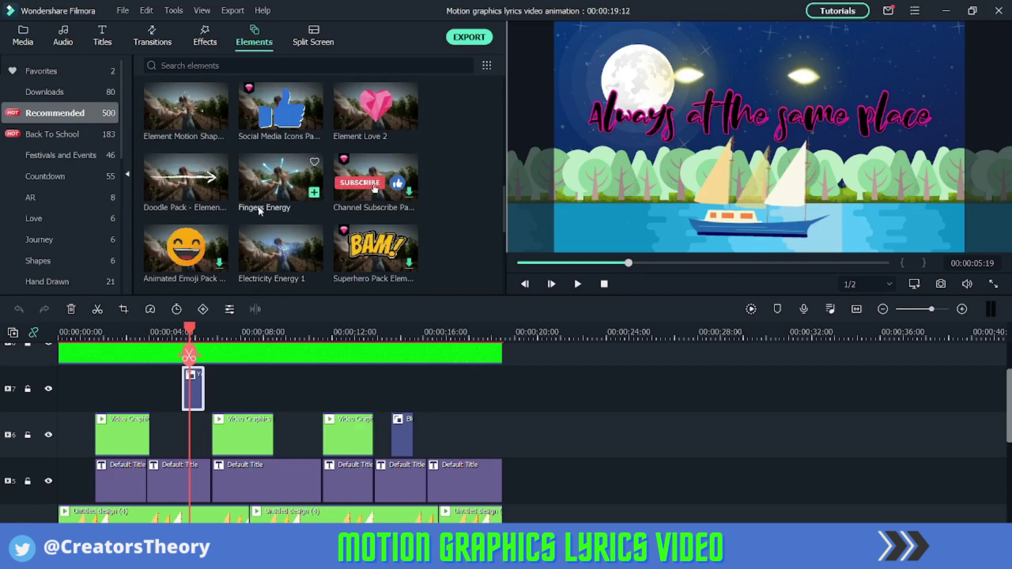
scroll(274, 206, "down", 5)
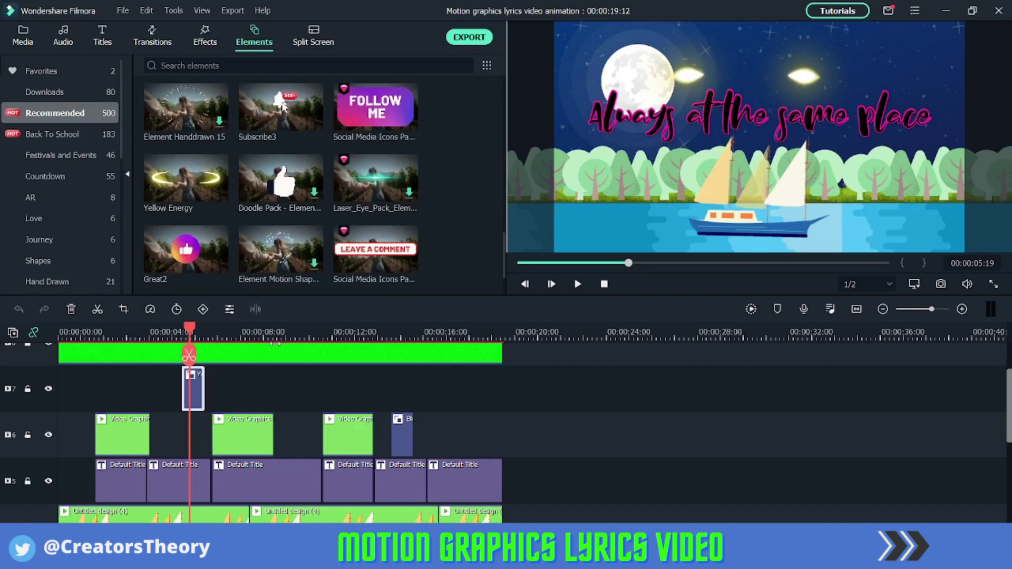
left_click_drag(190, 329, 50, 332)
scroll(95, 414, "down", 1)
scroll(96, 415, "down", 4)
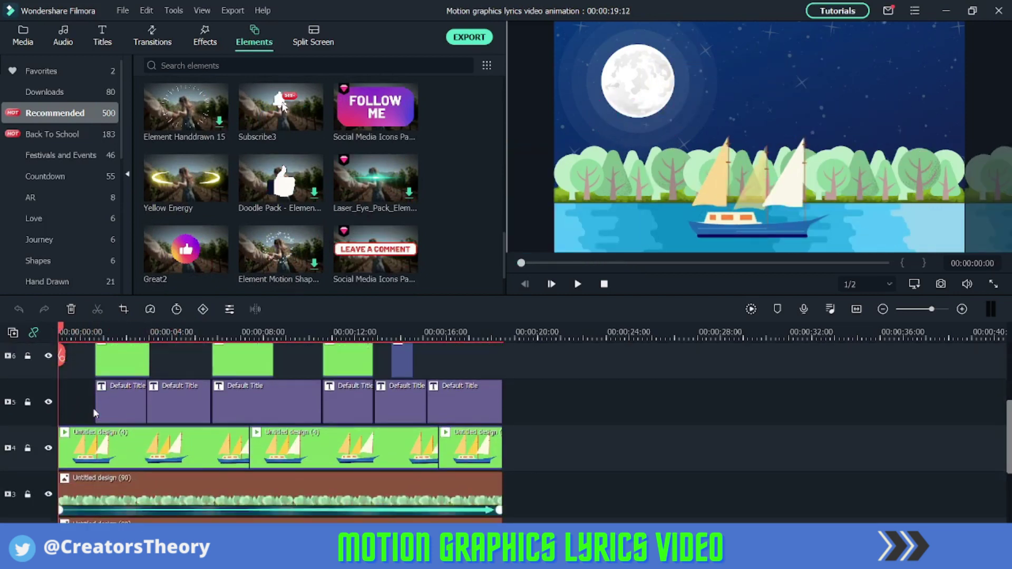